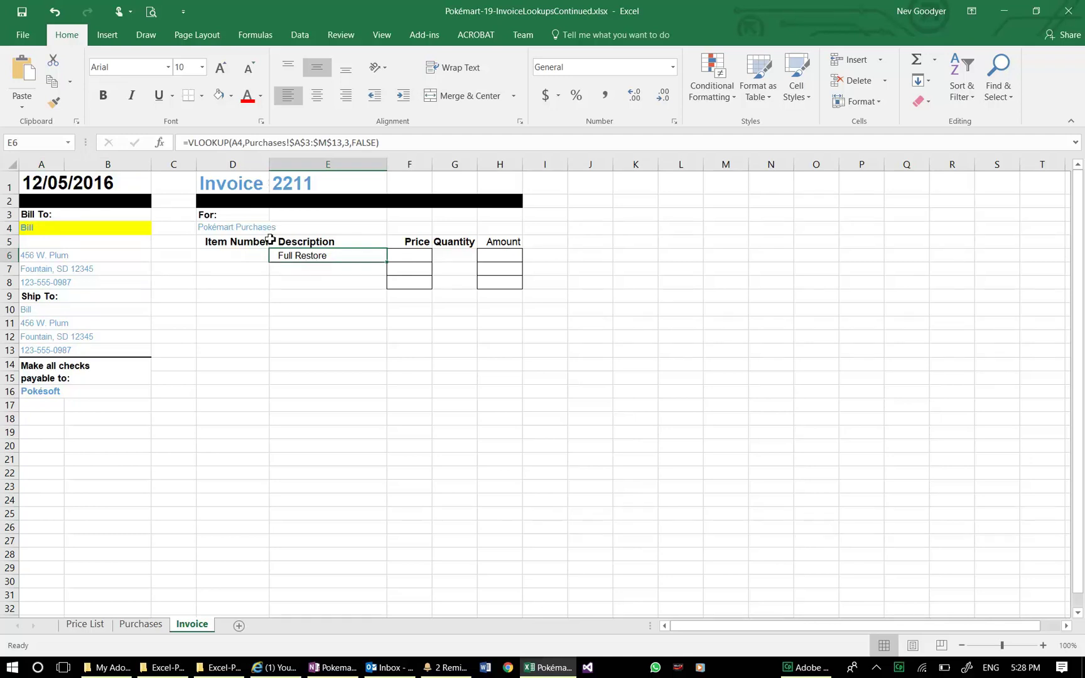
Make the lookup value in E6's VLOOKUP formula an absolute reference, $A$4.
{"action": "left_click", "coordinate": [235, 144]}
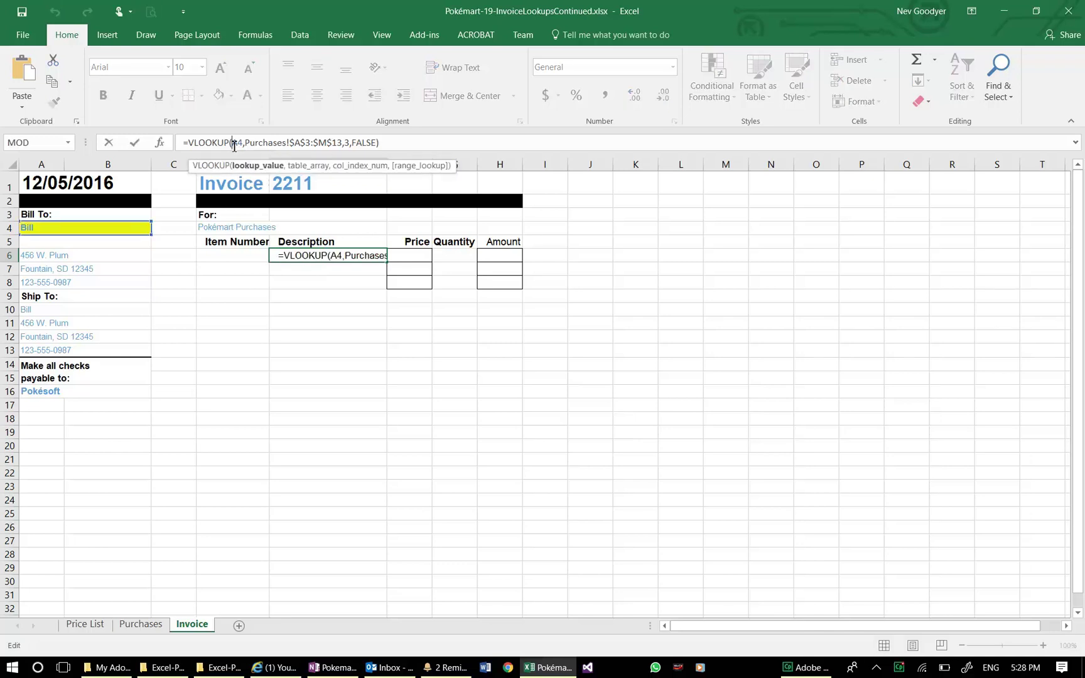
{"action": "type", "text": "$A"}
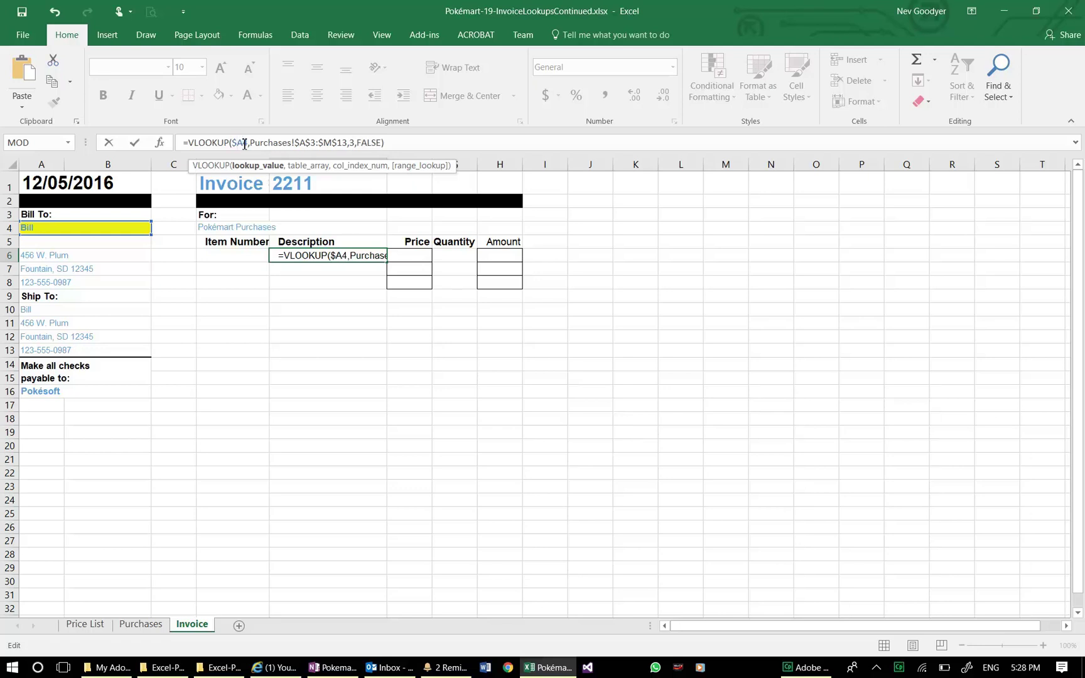
{"action": "type", "text": "$"}
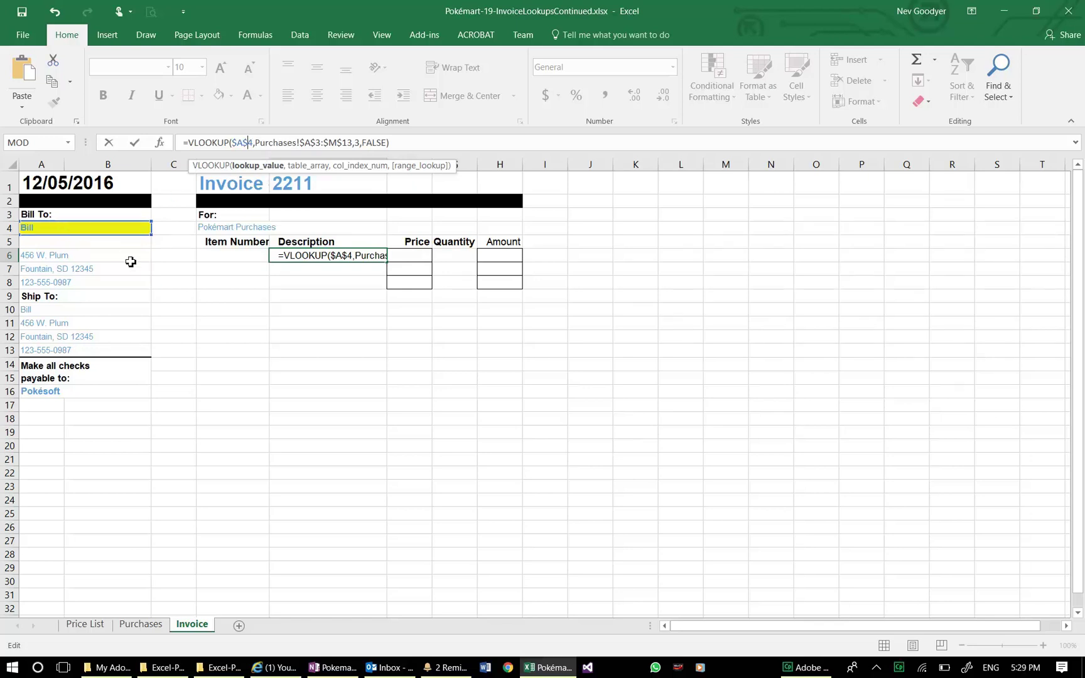
{"action": "left_click", "coordinate": [122, 267]}
{"action": "left_click", "coordinate": [111, 233]}
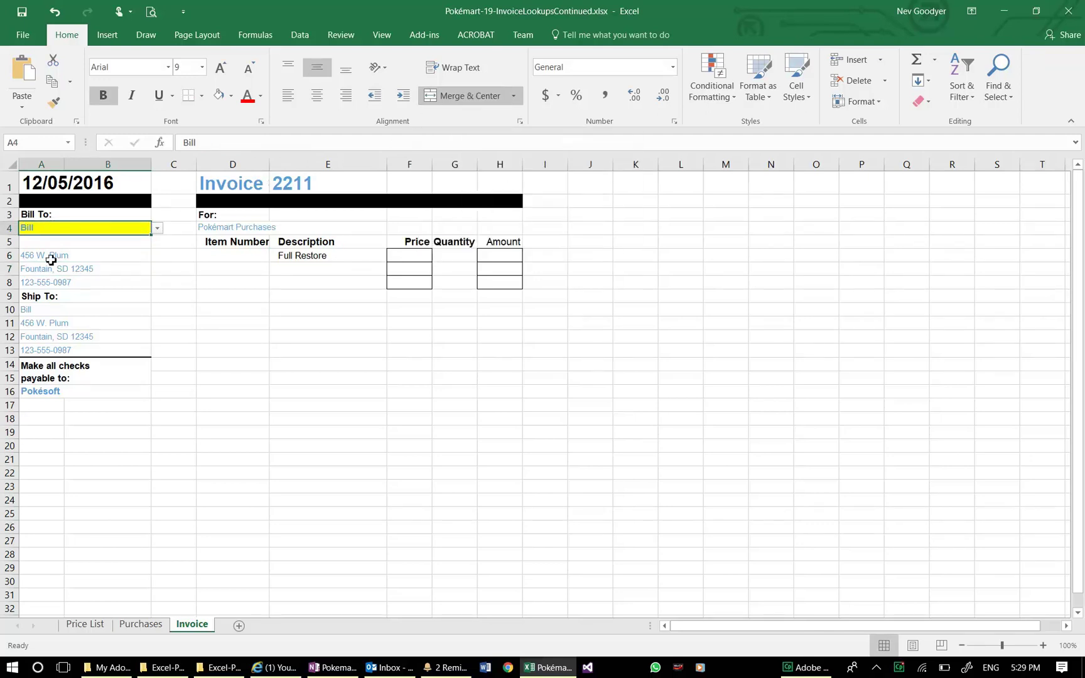
{"action": "left_click", "coordinate": [108, 266]}
{"action": "left_click", "coordinate": [45, 233]}
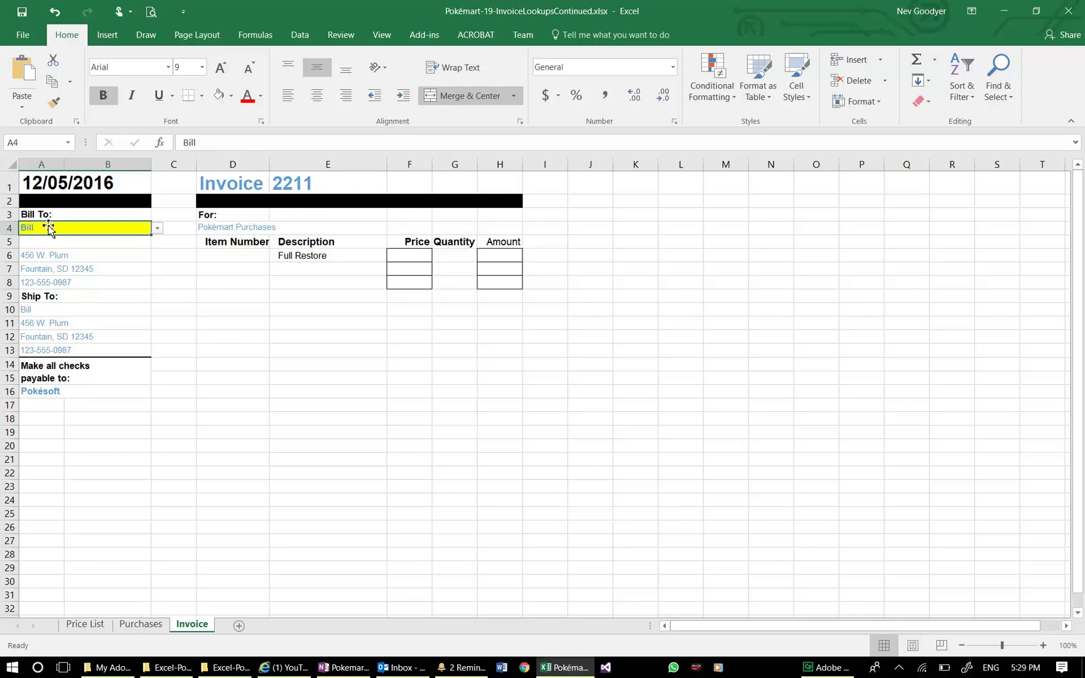
Copy the Description lookup formula from E6 into E7.
{"action": "left_click", "coordinate": [307, 258]}
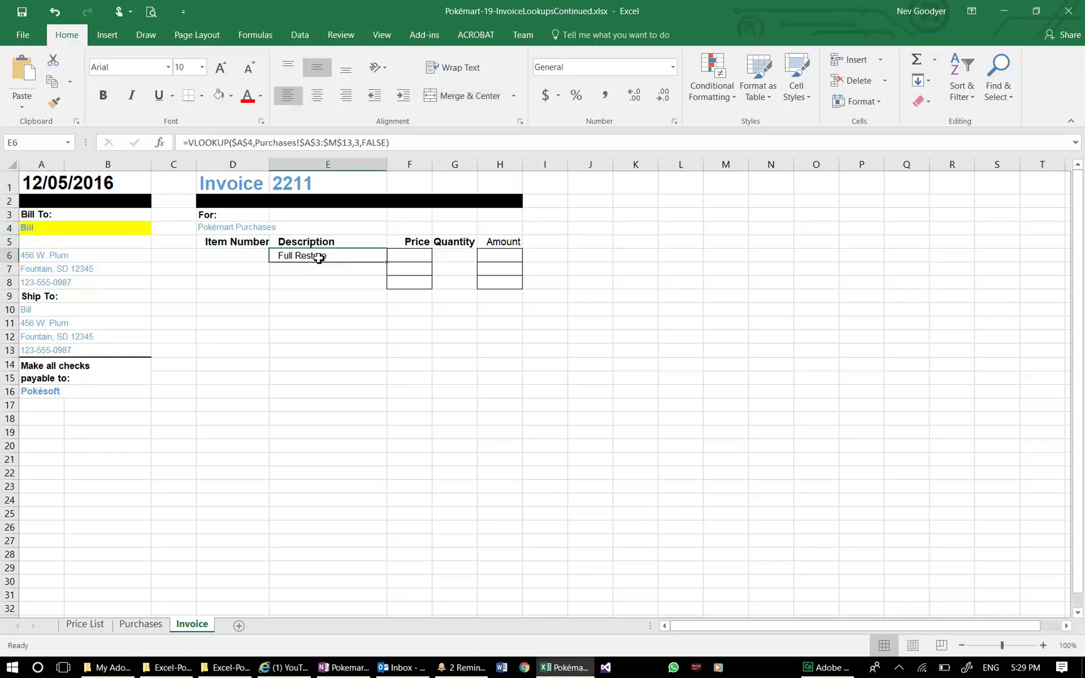
{"action": "key", "text": "ctrl+c"}
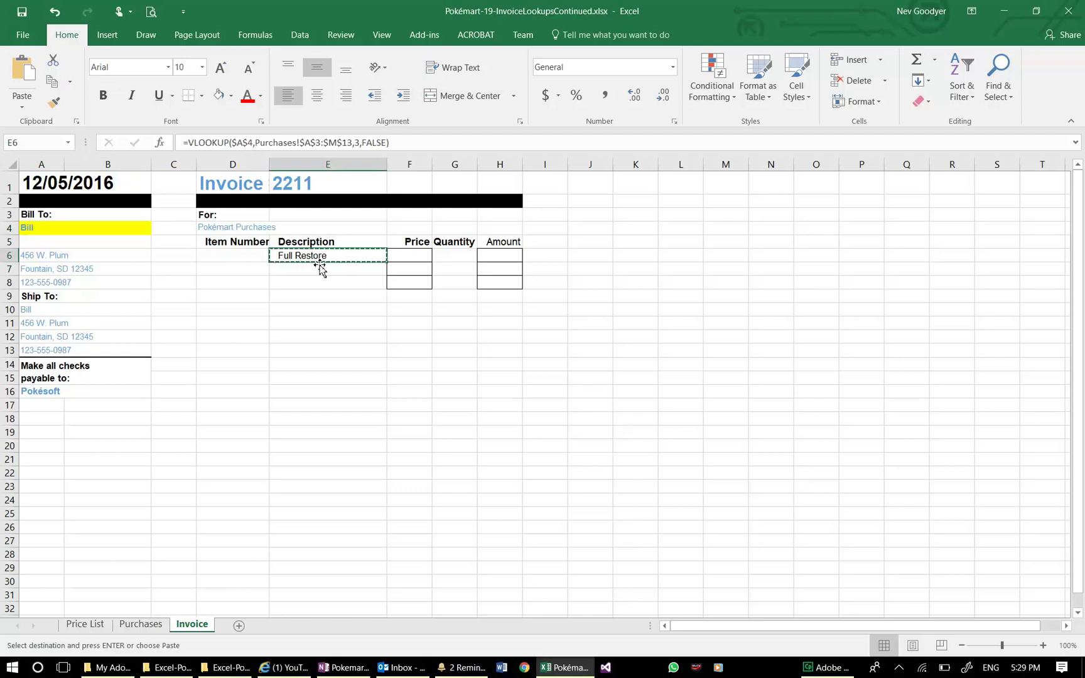
{"action": "left_click", "coordinate": [314, 273]}
{"action": "key", "text": "ctrl+v"}
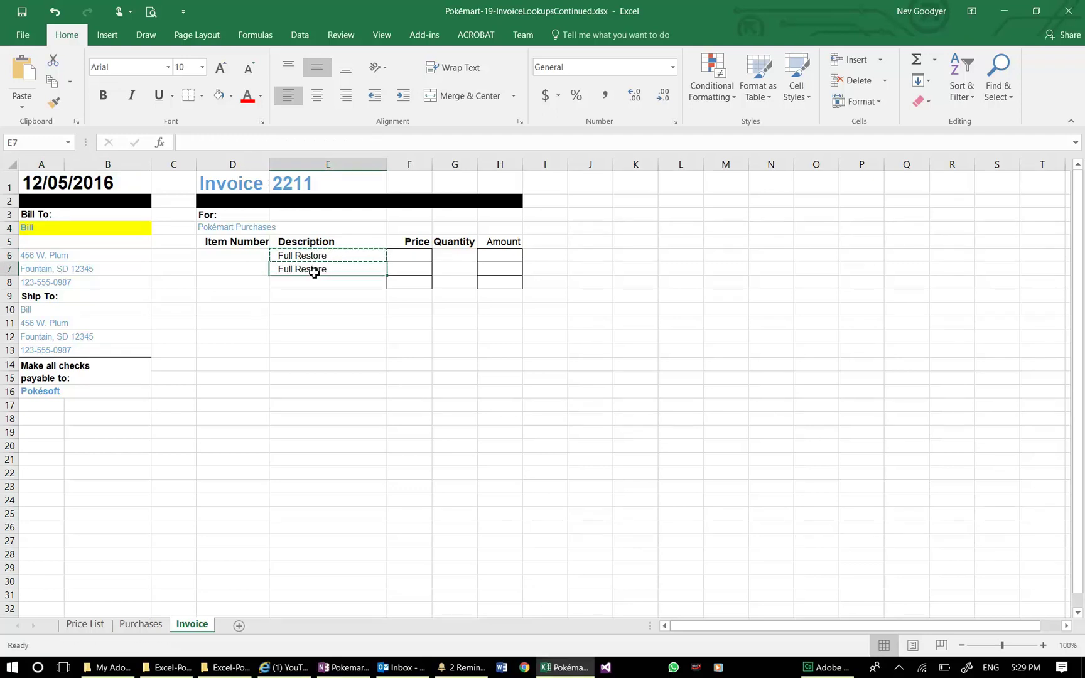
{"action": "left_click", "coordinate": [314, 284]}
{"action": "left_click", "coordinate": [317, 269]}
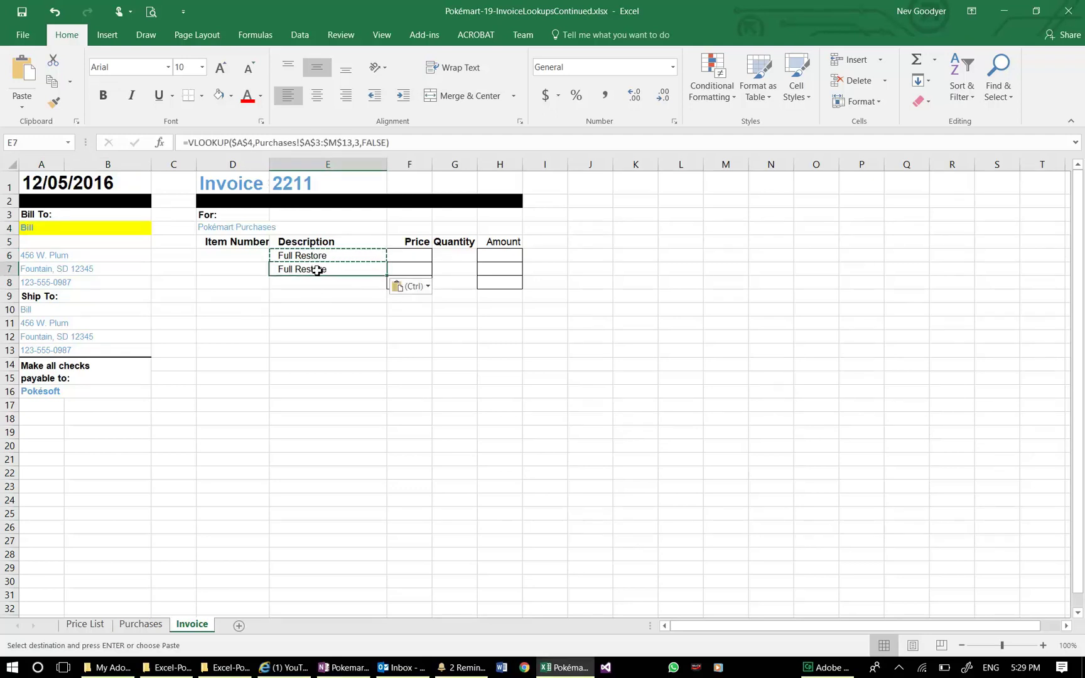
Try column index 6 in E7's VLOOKUP formula.
{"action": "left_click", "coordinate": [363, 145]}
{"action": "key", "text": "BackSpace"}
{"action": "type", "text": "2"}
{"action": "key", "text": "Return"}
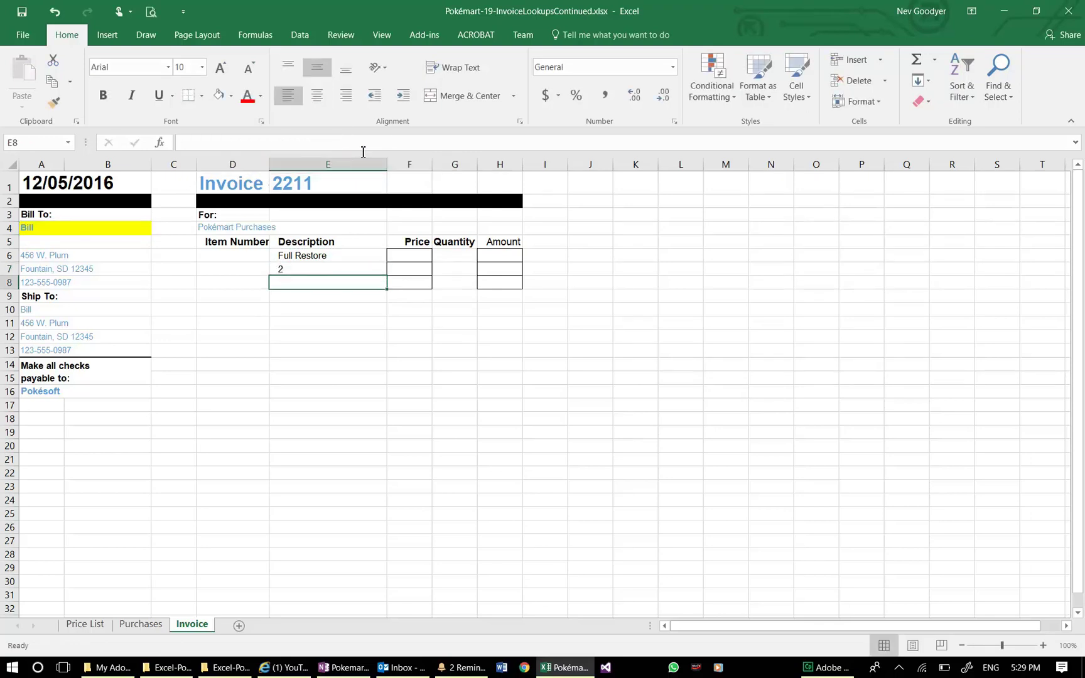
{"action": "left_click", "coordinate": [303, 266]}
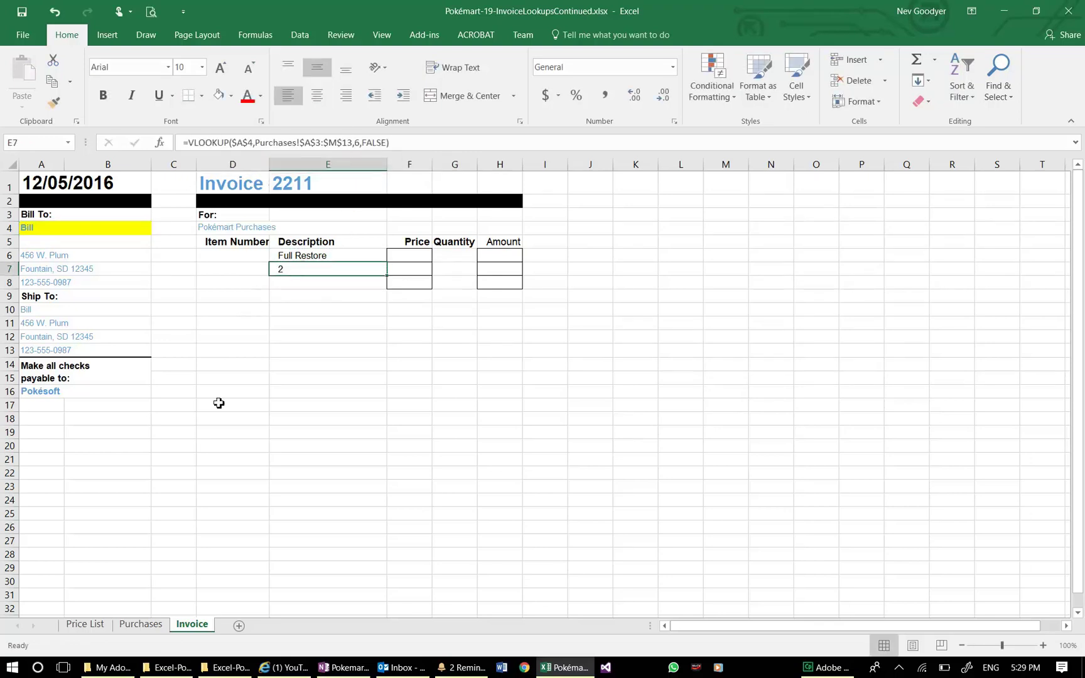
Count the columns across row 3 of the Purchases sheet up to Item 2.
{"action": "left_click", "coordinate": [141, 624]}
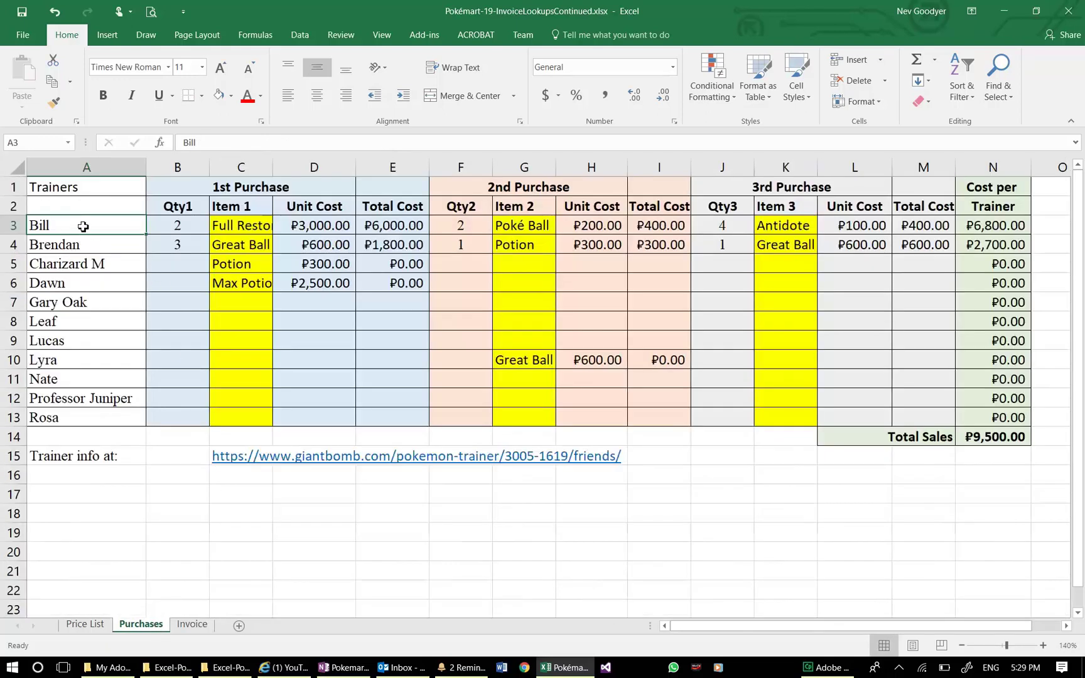
{"action": "left_click", "coordinate": [187, 227]}
{"action": "left_click", "coordinate": [231, 227]}
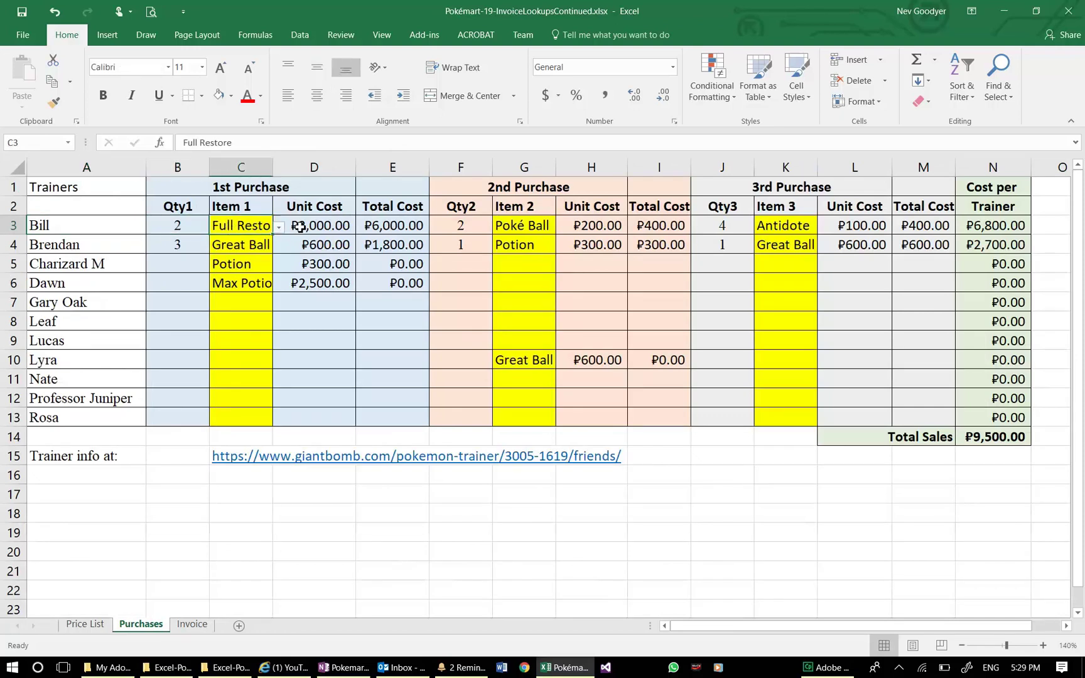
{"action": "left_click", "coordinate": [321, 227]}
{"action": "left_click", "coordinate": [402, 227]}
{"action": "left_click", "coordinate": [453, 227]}
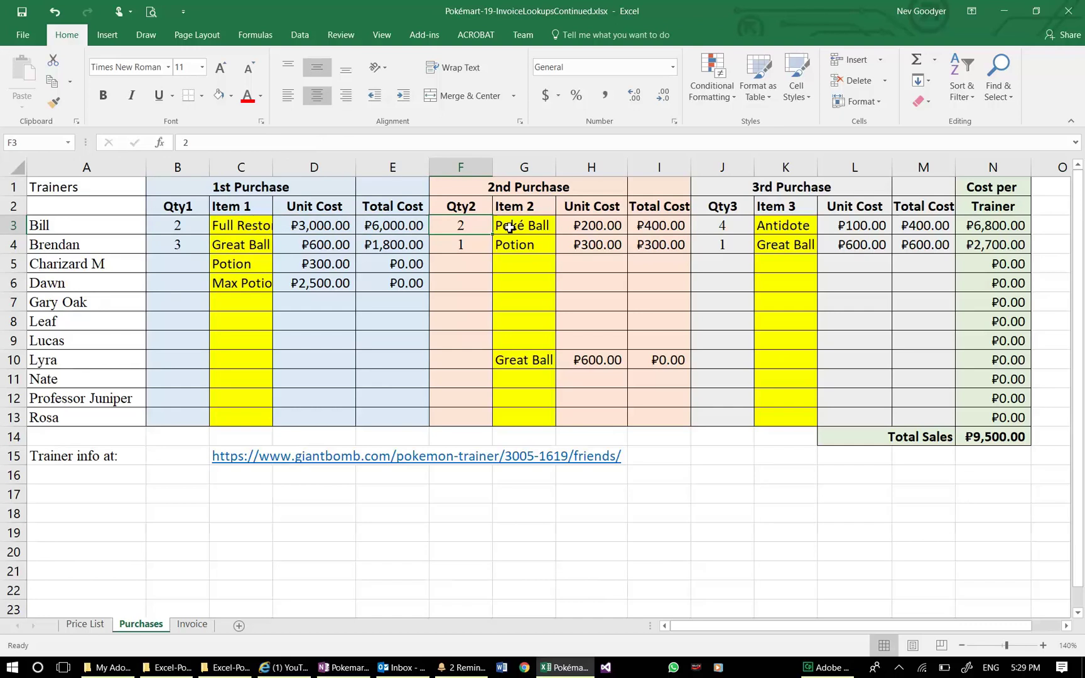
{"action": "left_click", "coordinate": [509, 227]}
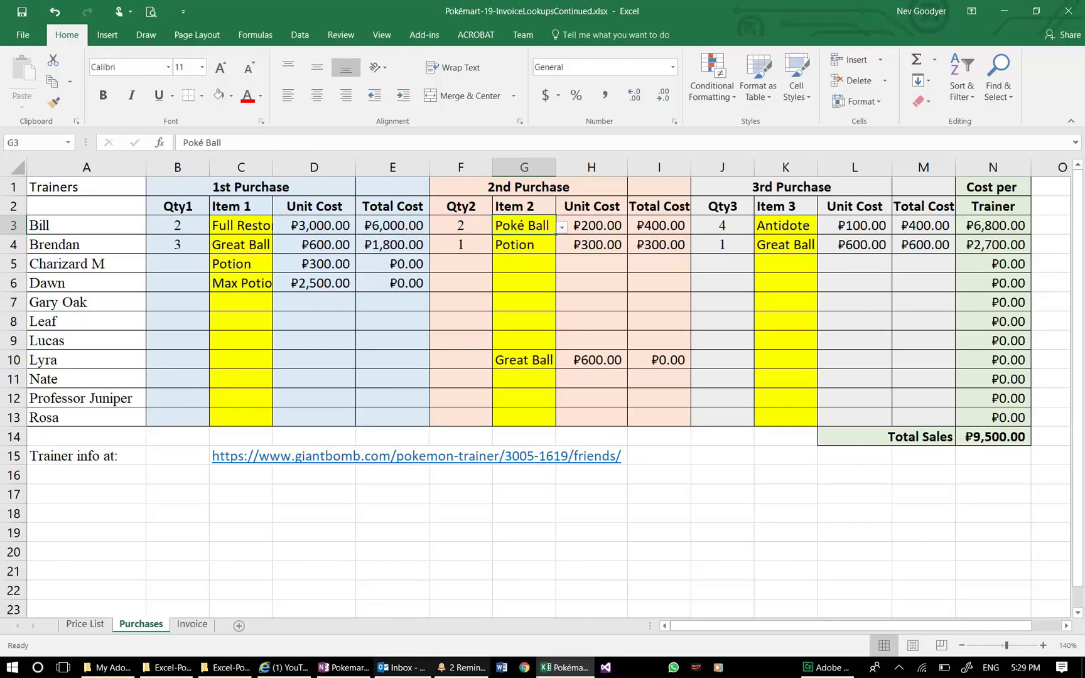
On the Invoice sheet, set the column index of E7's VLOOKUP formula to 7.
{"action": "left_click", "coordinate": [200, 625]}
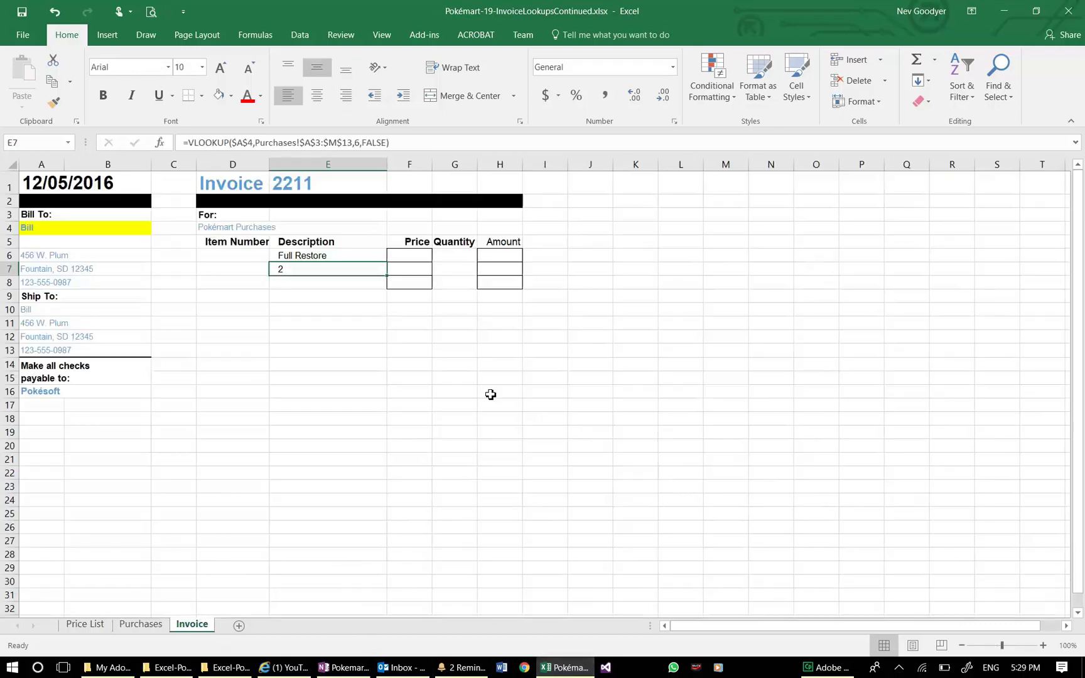
{"action": "left_click", "coordinate": [361, 143]}
{"action": "key", "text": "BackSpace"}
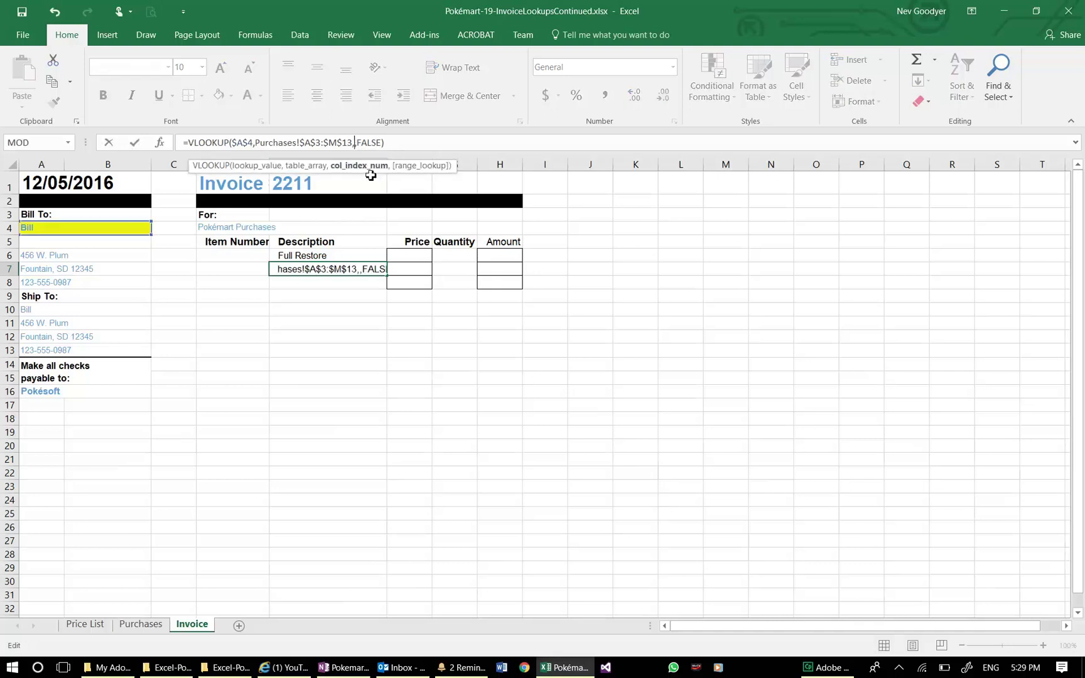
{"action": "type", "text": "7"}
{"action": "key", "text": "Return"}
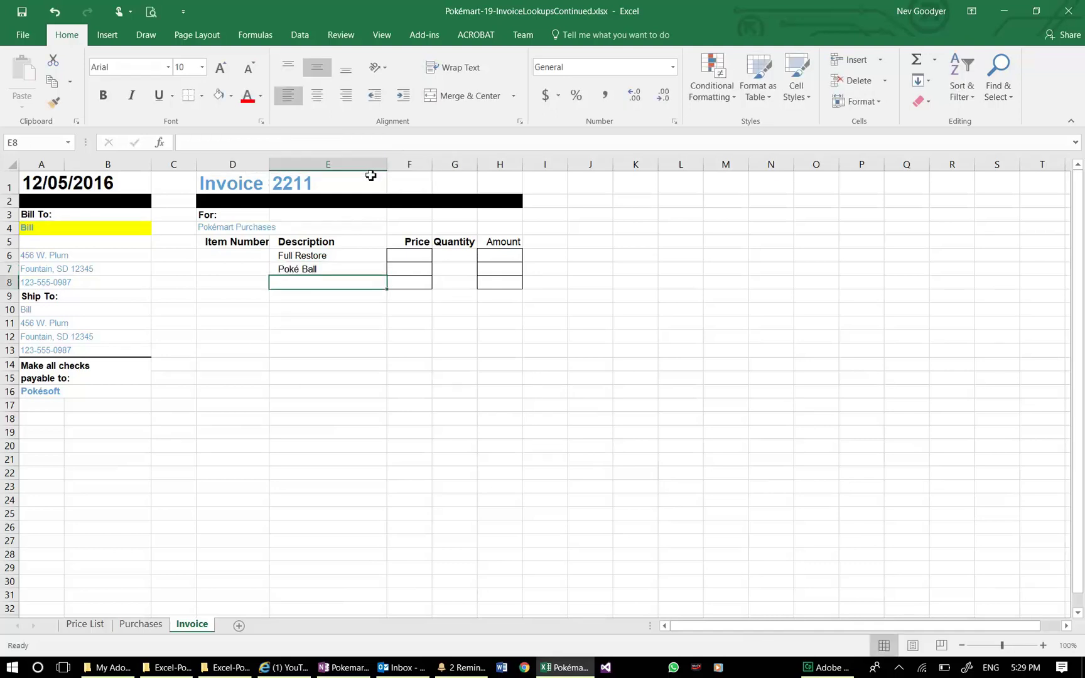
Copy the second Description lookup formula from E7 into E8.
{"action": "left_click", "coordinate": [348, 269]}
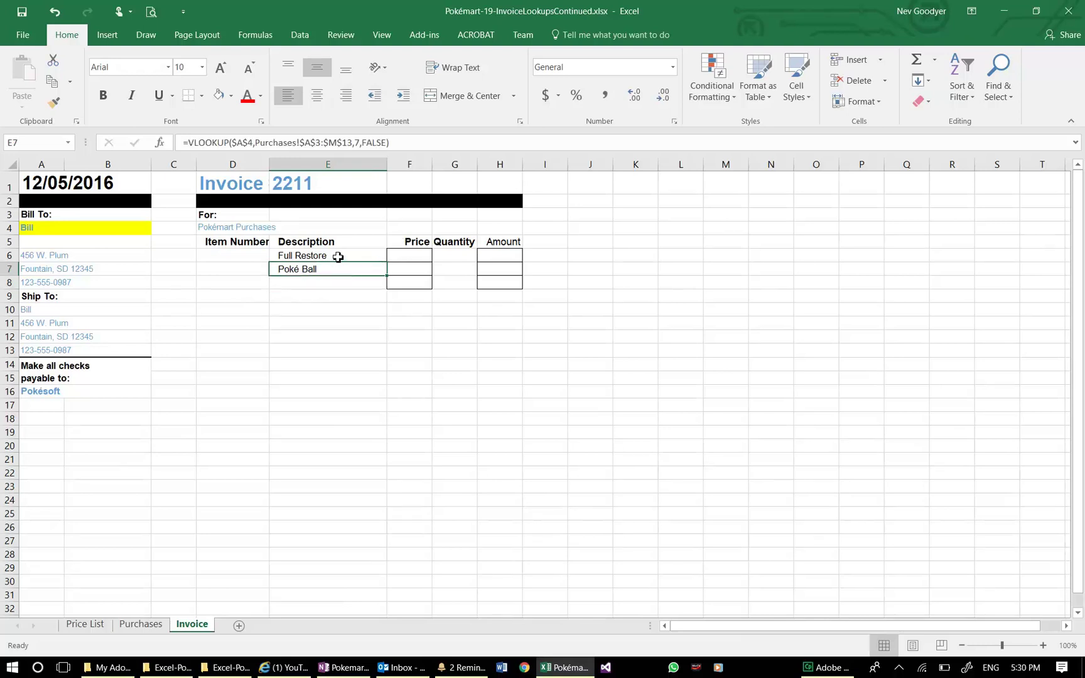
{"action": "left_click", "coordinate": [338, 258]}
{"action": "left_click", "coordinate": [339, 271]}
{"action": "key", "text": "ctrl+c"}
{"action": "left_click", "coordinate": [335, 283]}
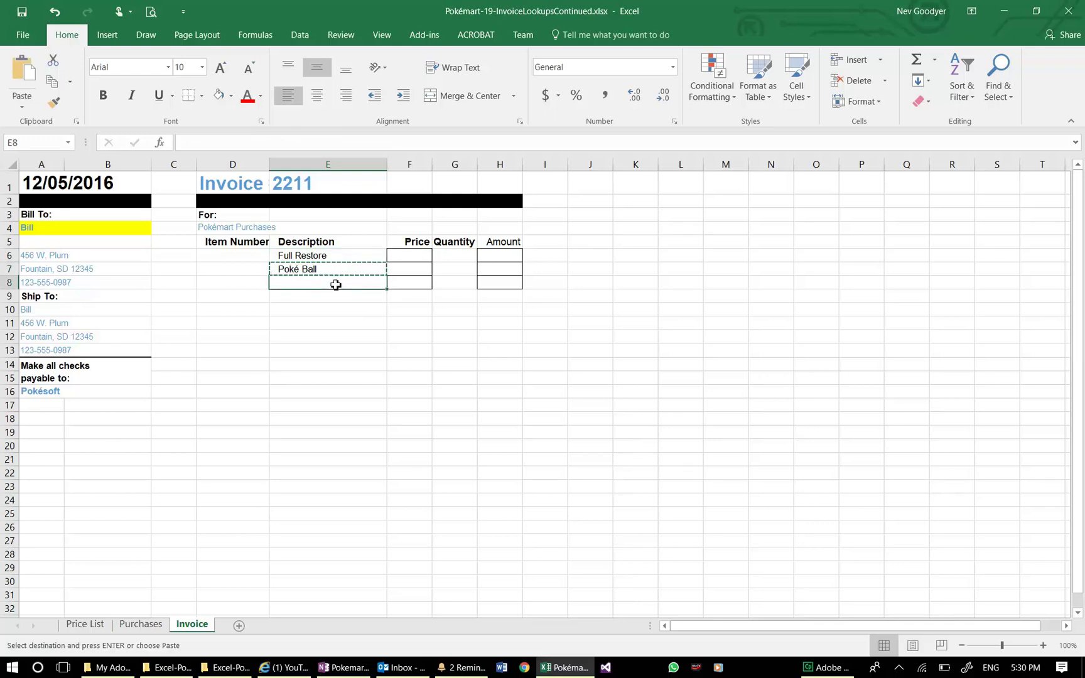
{"action": "key", "text": "ctrl+v"}
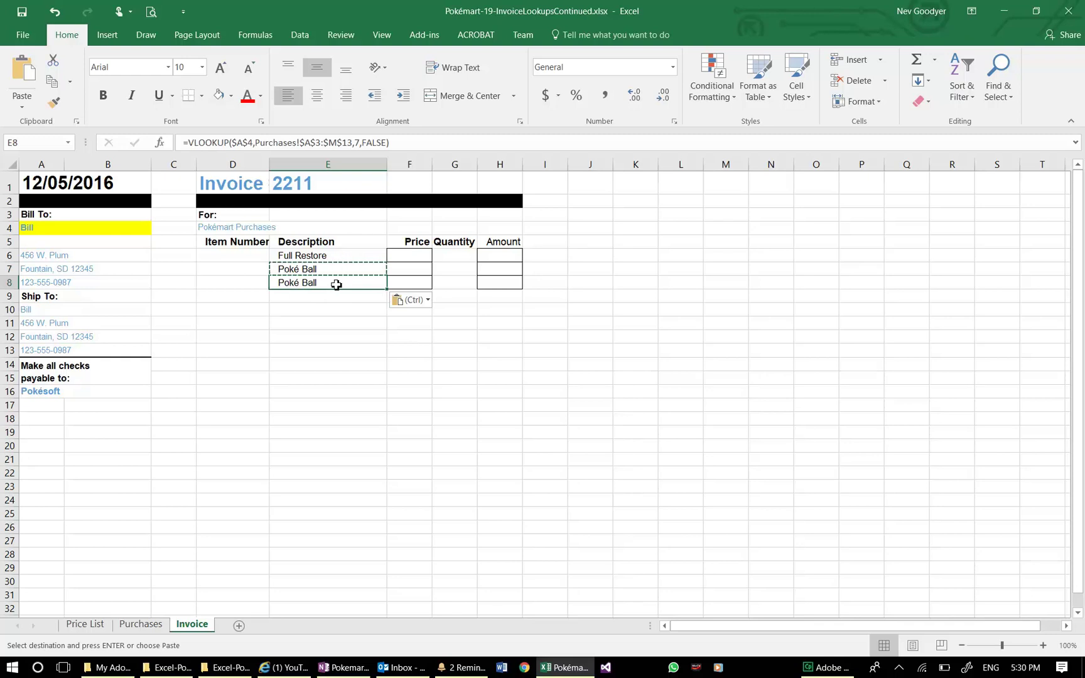
Set the column index of E8's VLOOKUP formula to 11 and check the three Description formulas.
{"action": "left_click", "coordinate": [363, 146]}
{"action": "key", "text": "BackSpace"}
{"action": "type", "text": "8"}
{"action": "key", "text": "Return"}
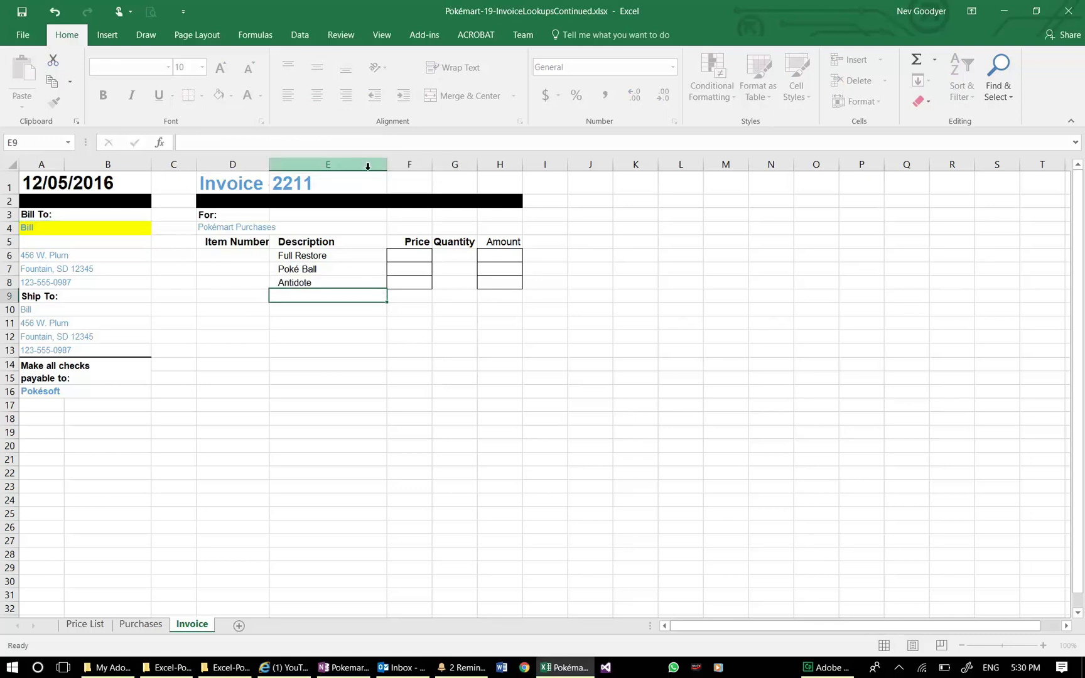
{"action": "left_click", "coordinate": [363, 283]}
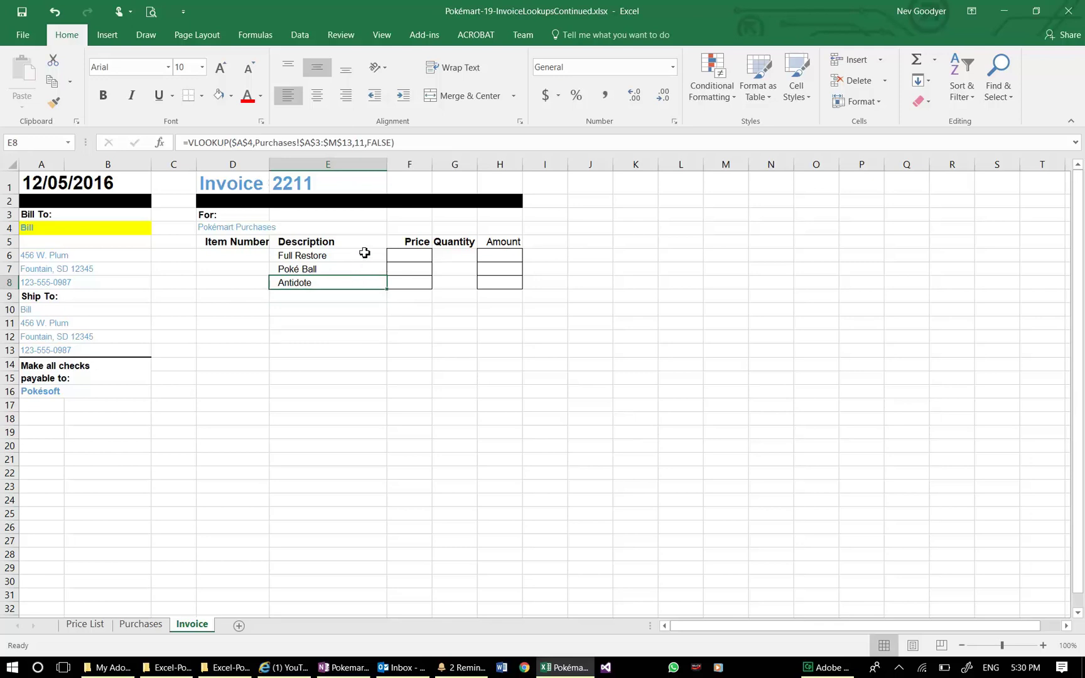
{"action": "left_click", "coordinate": [355, 259]}
{"action": "left_click", "coordinate": [365, 269]}
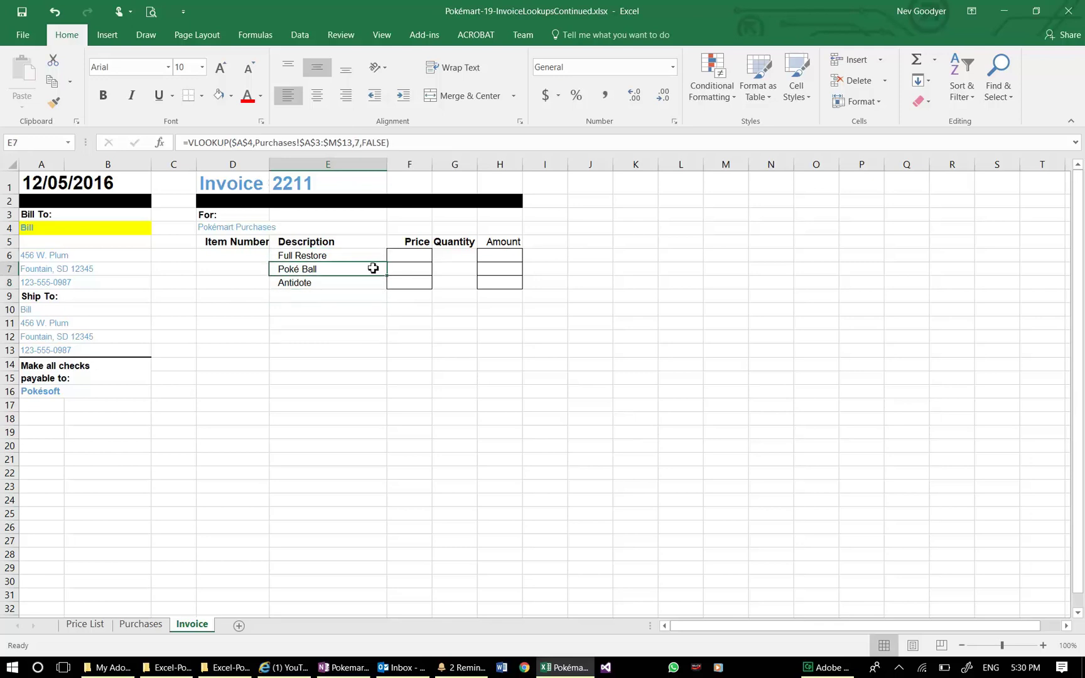
Copy the E6 lookup formula into Price cell F6 and set its column index to 4.
{"action": "left_click", "coordinate": [406, 259]}
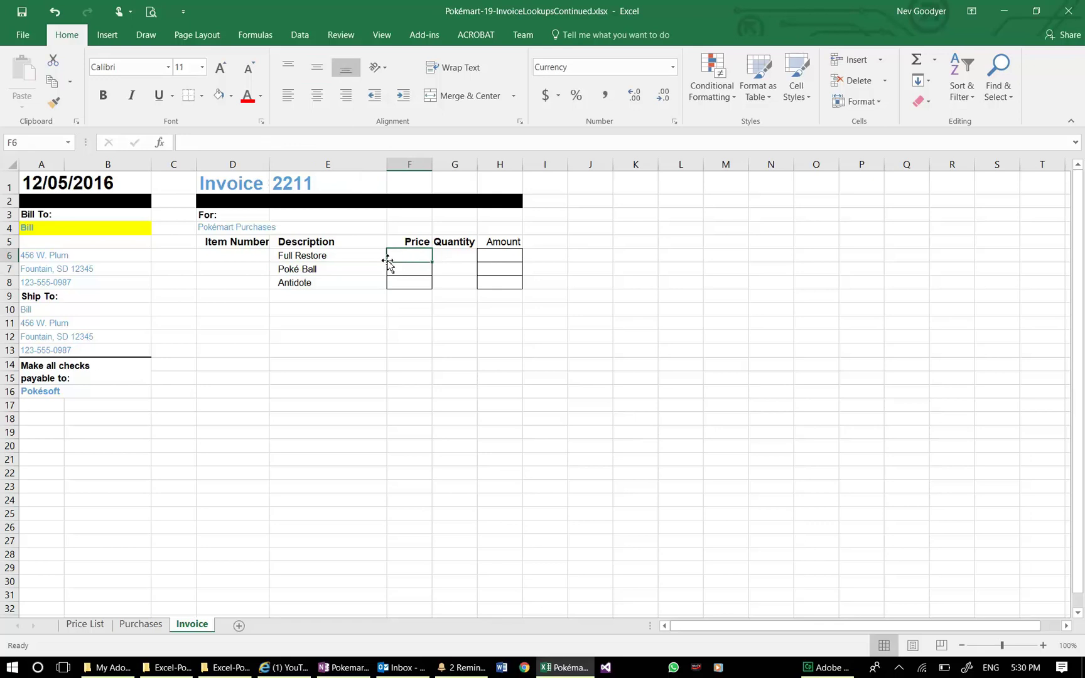
{"action": "left_click", "coordinate": [348, 261]}
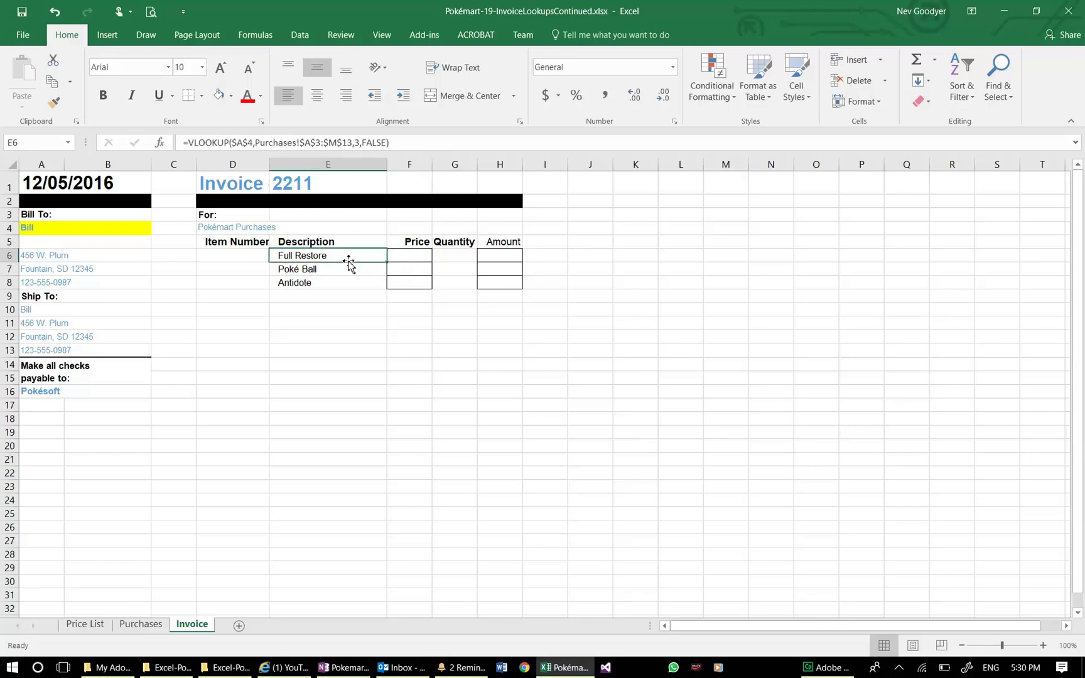
{"action": "key", "text": "ctrl+c"}
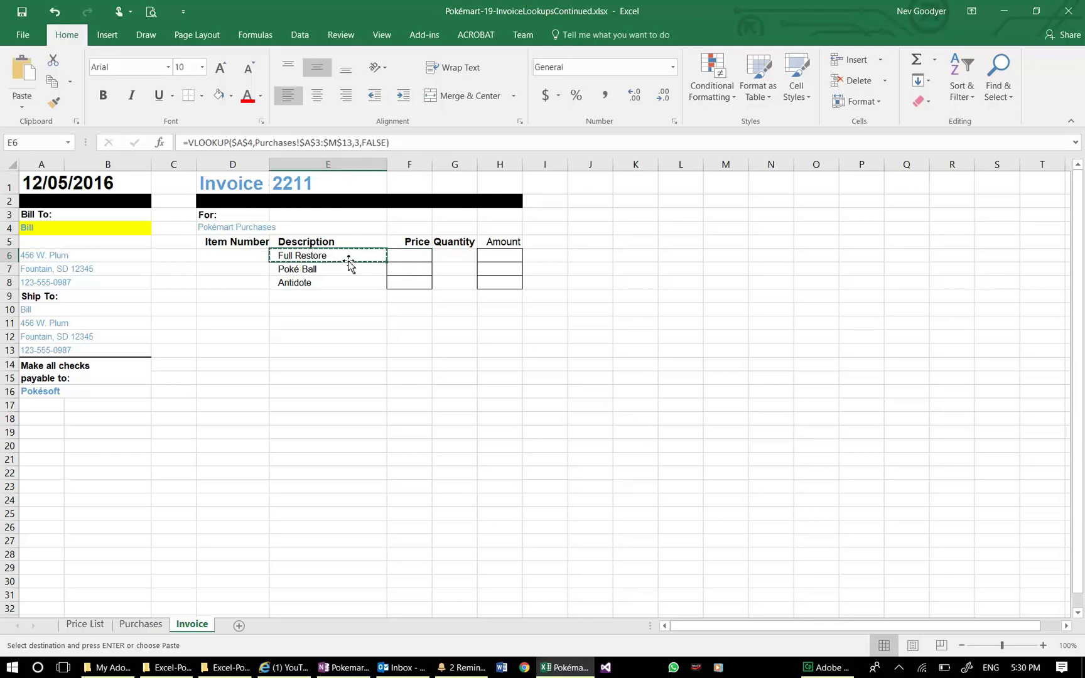
{"action": "left_click", "coordinate": [404, 257]}
{"action": "key", "text": "ctrl+v"}
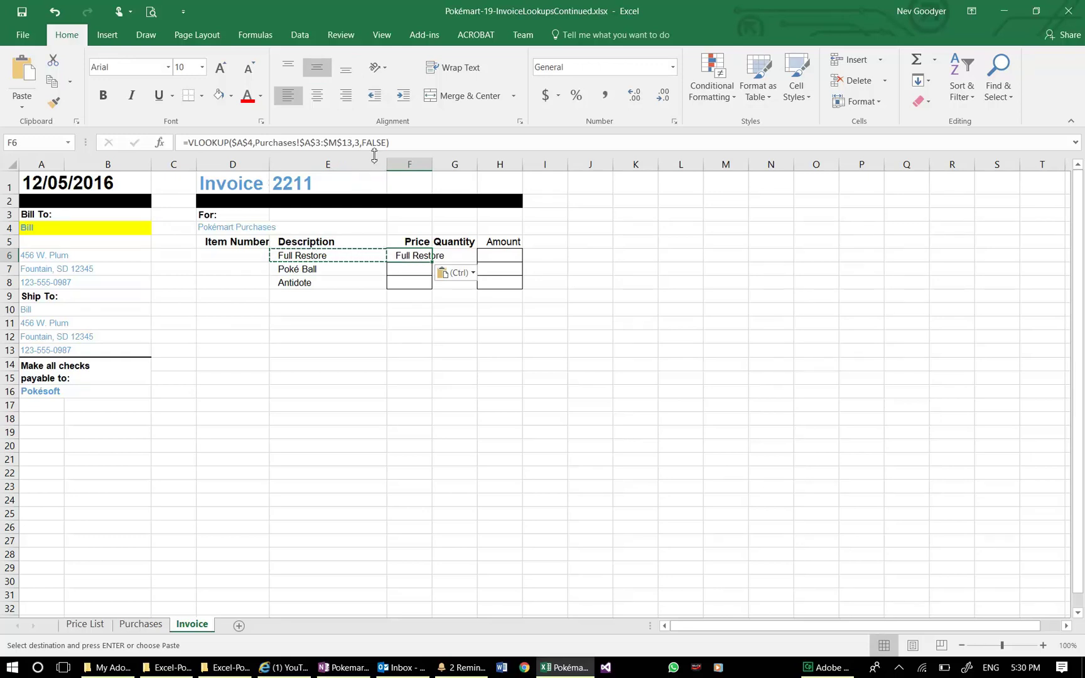
{"action": "left_click", "coordinate": [360, 142]}
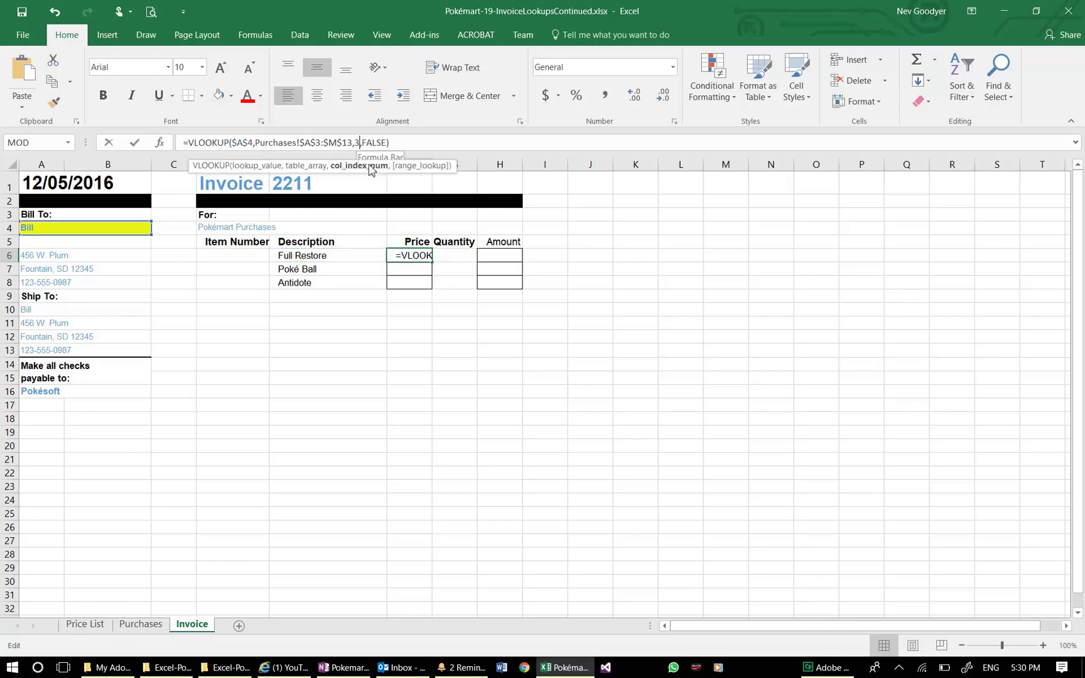
{"action": "key", "text": "Return"}
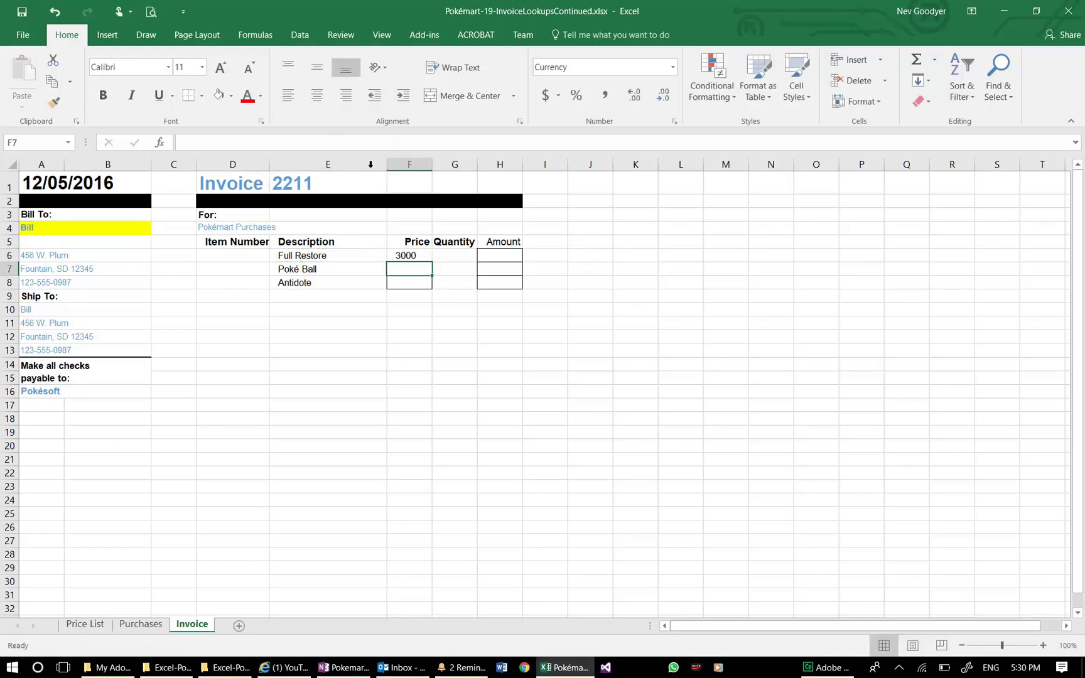
Fill the Price lookup from F6 down to F8 and set F7's column index to 8.
{"action": "left_click", "coordinate": [408, 257]}
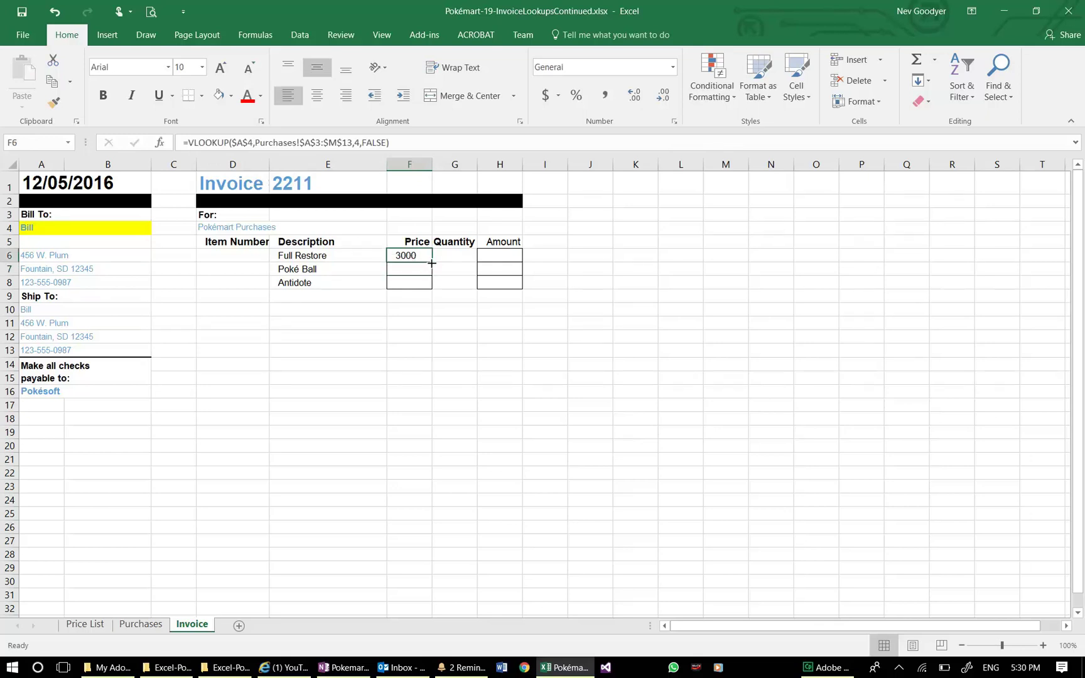
{"action": "left_click_drag", "start_coordinate": [433, 263], "coordinate": [427, 291]}
{"action": "left_click", "coordinate": [420, 272]}
{"action": "left_click", "coordinate": [362, 144]}
{"action": "key", "text": "BackSpace"}
{"action": "type", "text": "8,FALSE)"}
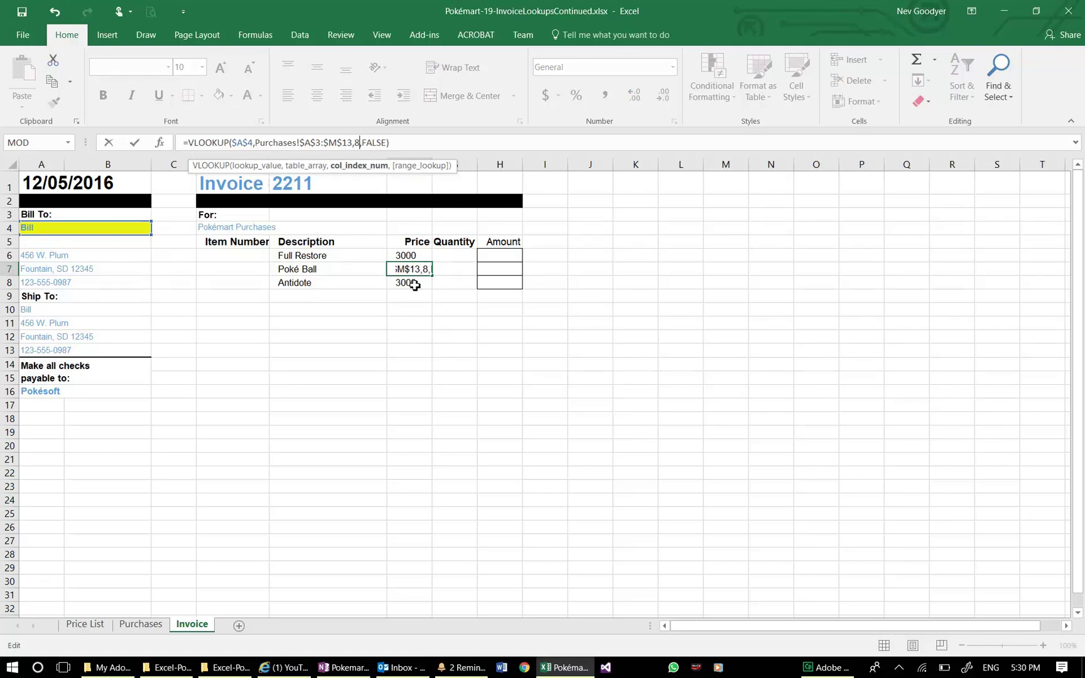
{"action": "key", "text": "Return"}
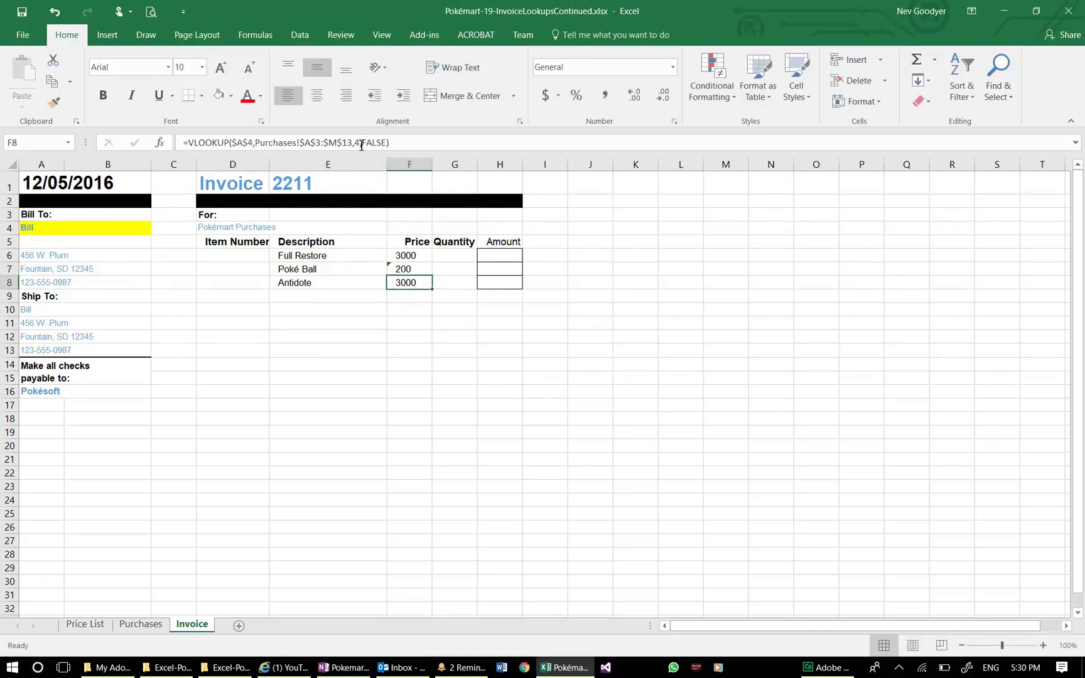
Set the column index of the Price lookup in F8 to 12.
{"action": "left_click", "coordinate": [361, 144]}
{"action": "key", "text": "BackSpace"}
{"action": "type", "text": "12"}
{"action": "key", "text": "Return"}
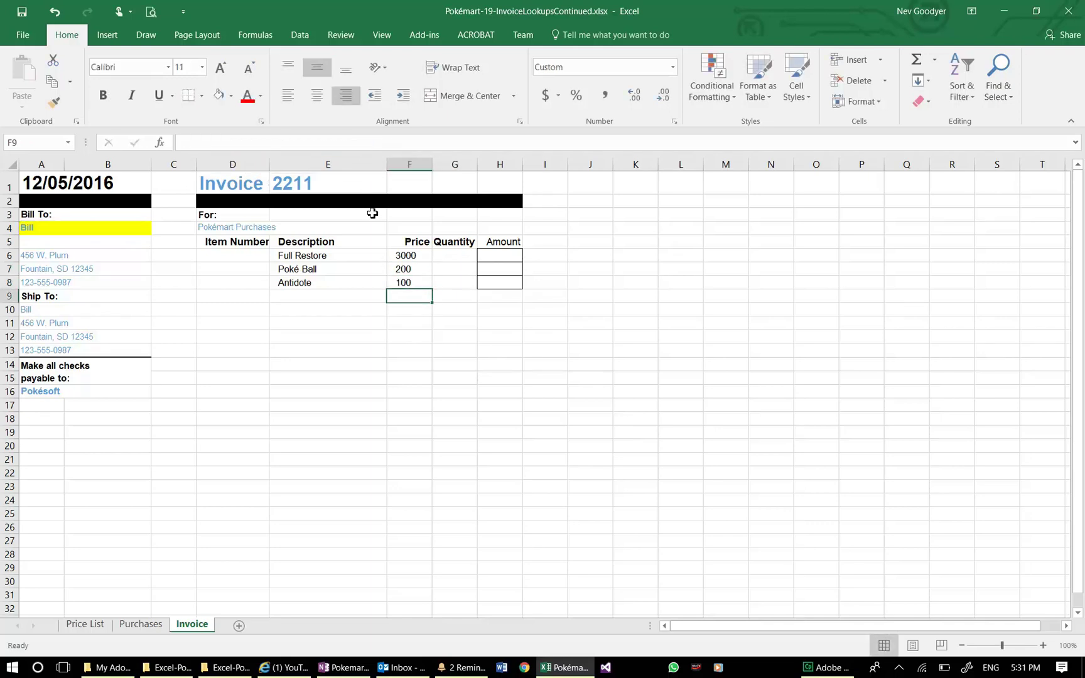
{"action": "left_click", "coordinate": [471, 364]}
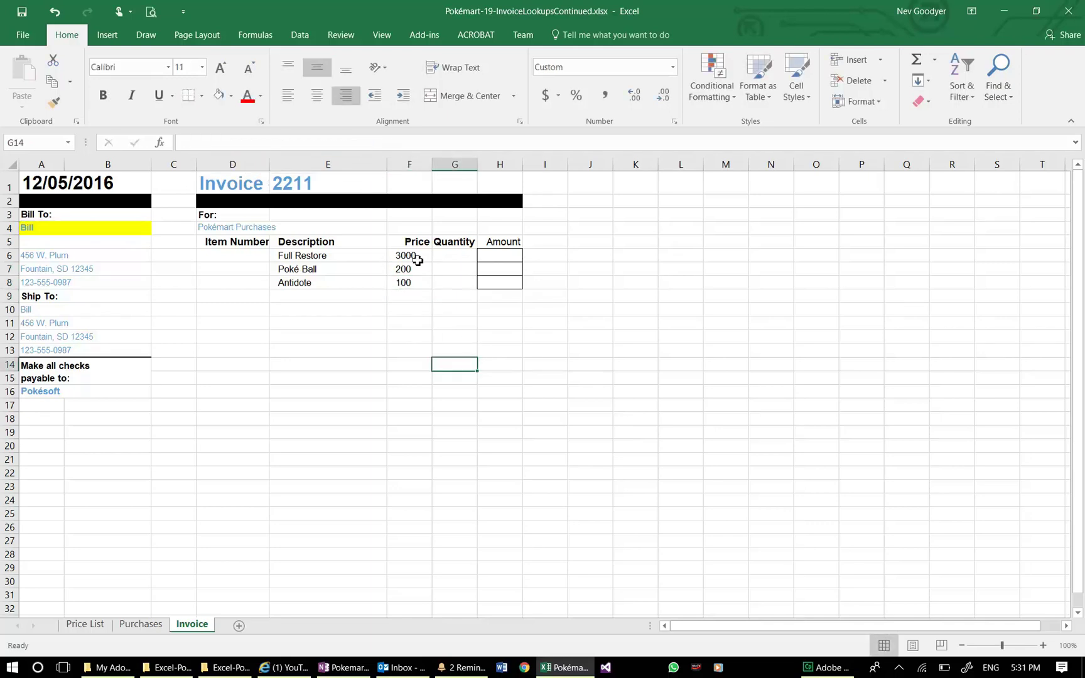
Right-align the prices in F6:F8.
{"action": "left_click_drag", "start_coordinate": [414, 254], "coordinate": [415, 283]}
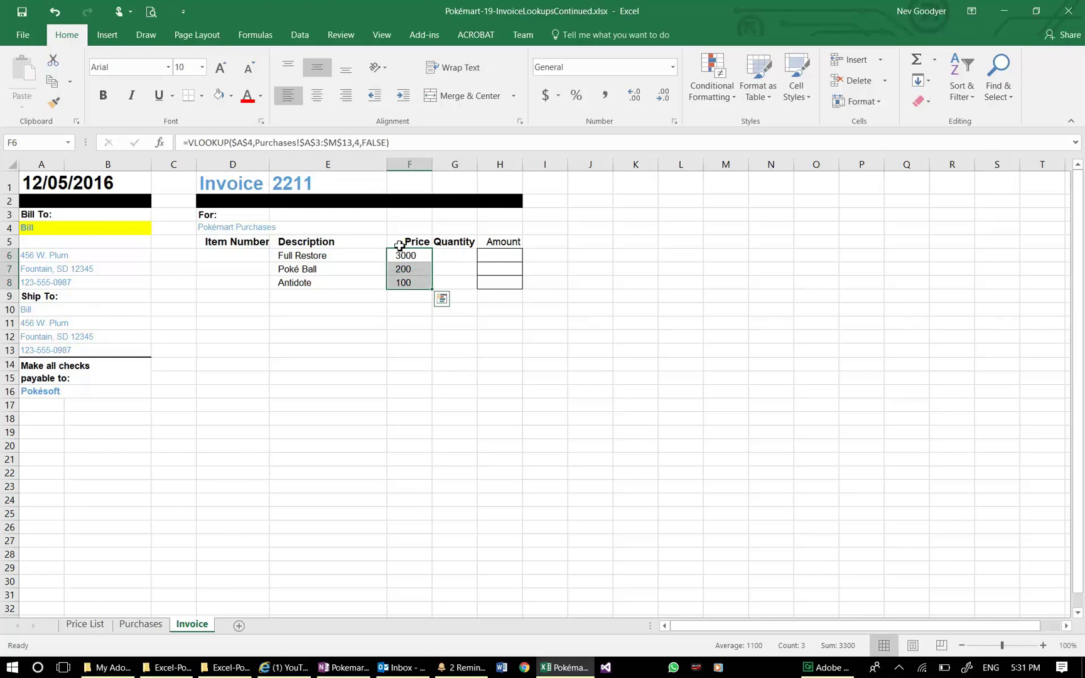
{"action": "left_click", "coordinate": [346, 95]}
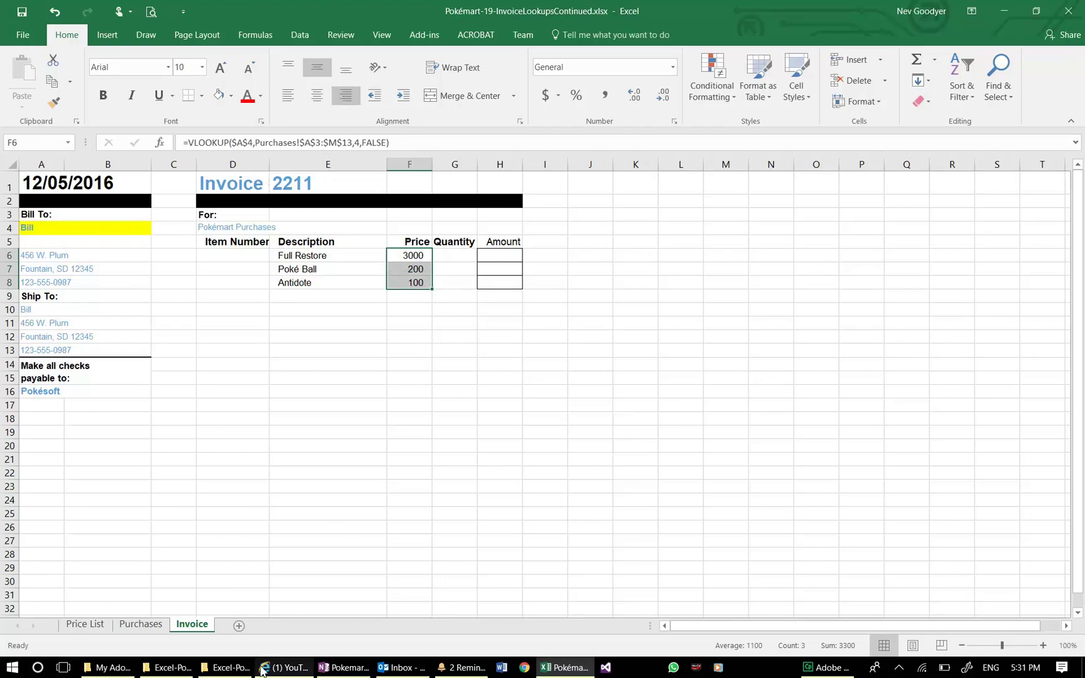
Copy the currency formatting of Unit Cost cell D3 on the Purchases sheet onto Invoice prices F6:F8 and widen column F to fit.
{"action": "left_click", "coordinate": [158, 625]}
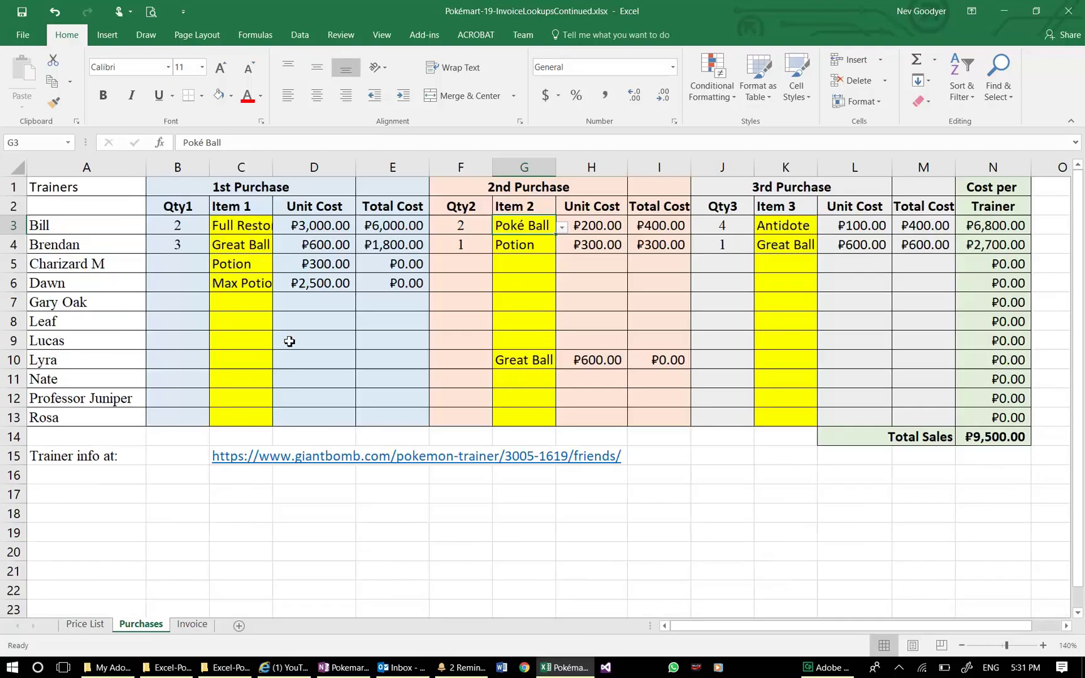
{"action": "left_click", "coordinate": [339, 227]}
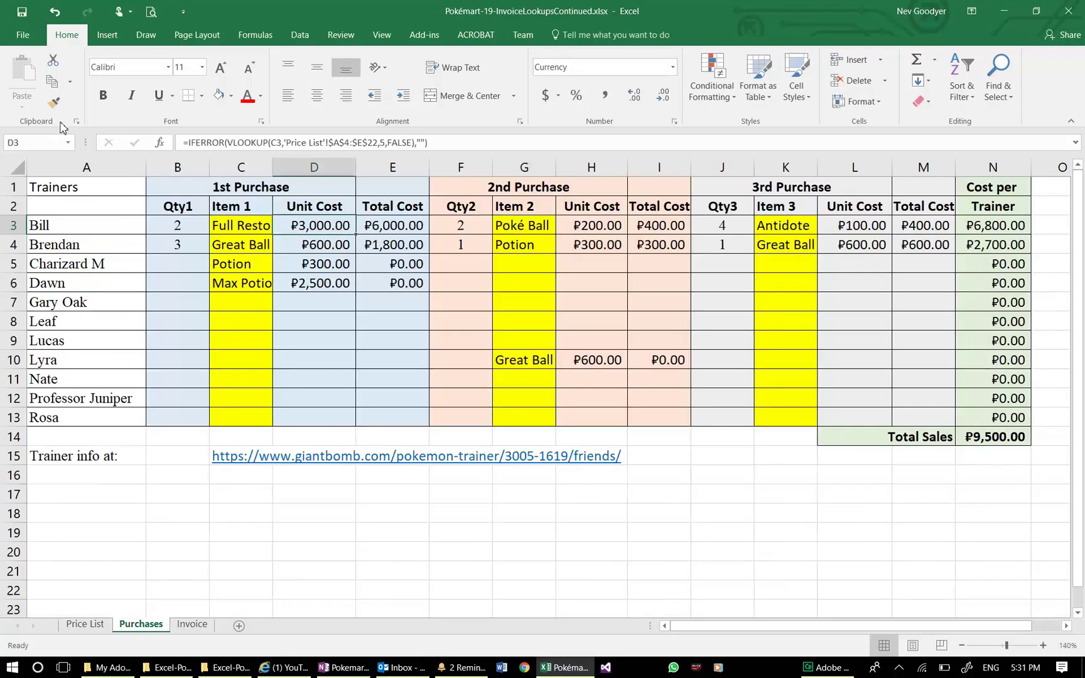
{"action": "left_click", "coordinate": [54, 103]}
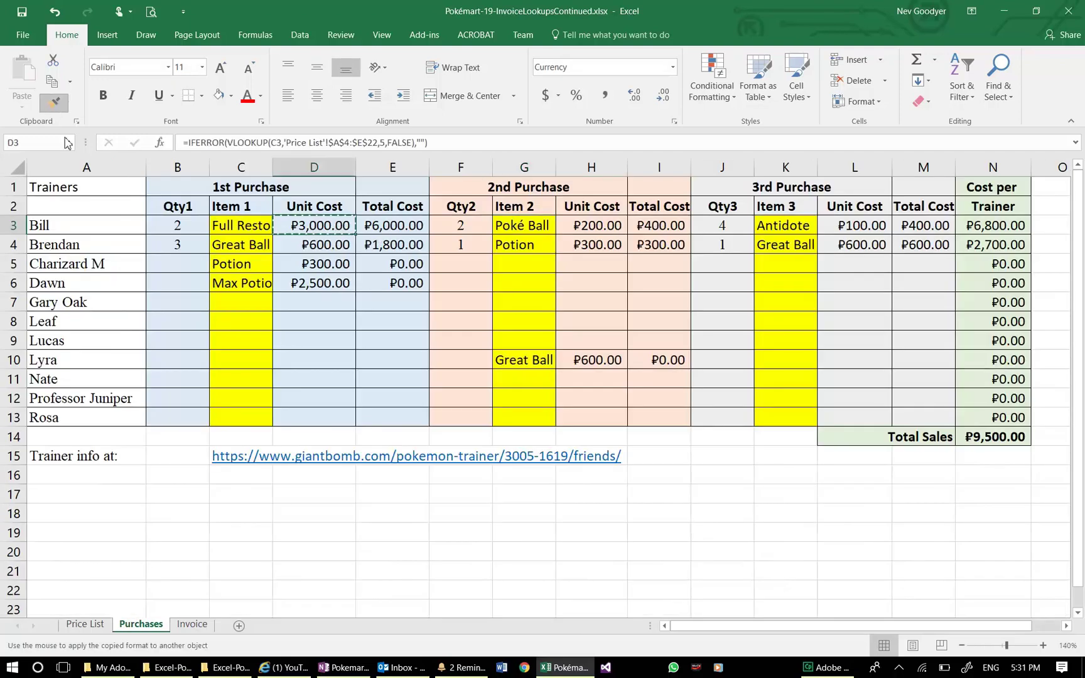
{"action": "left_click", "coordinate": [193, 624]}
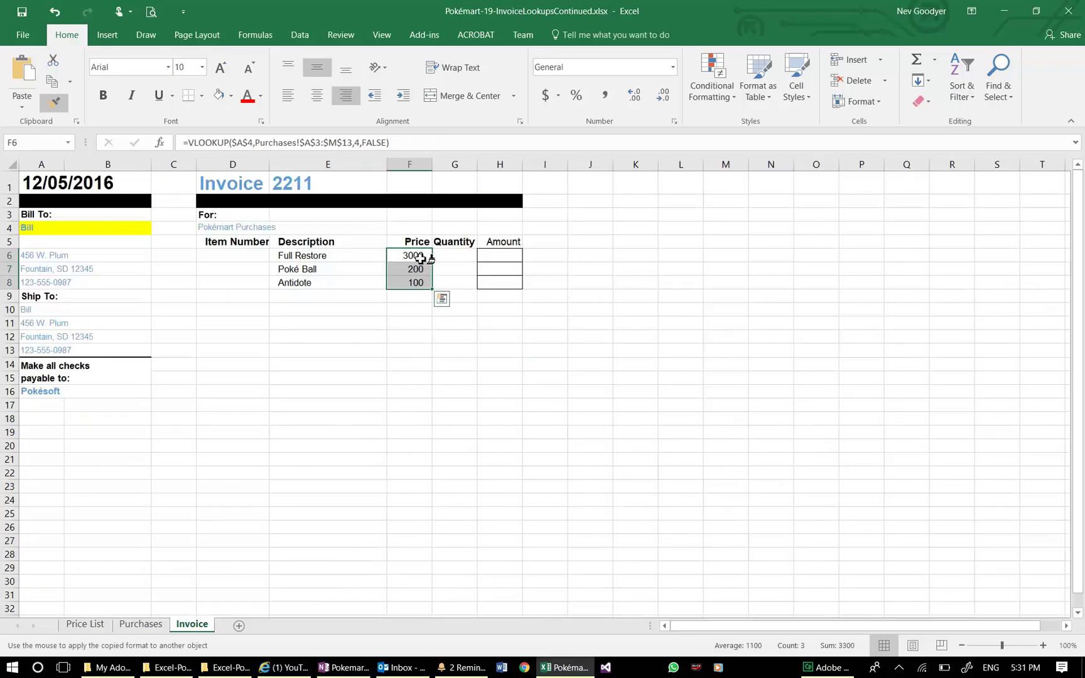
{"action": "left_click_drag", "start_coordinate": [415, 255], "coordinate": [406, 283]}
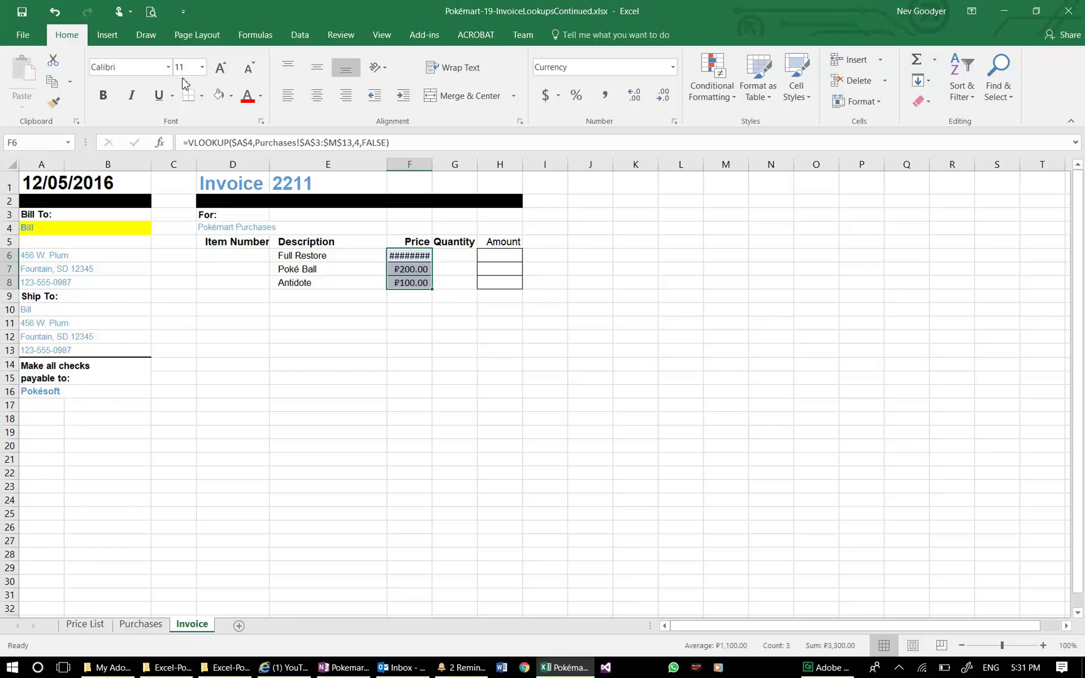
{"action": "left_click", "coordinate": [419, 363]}
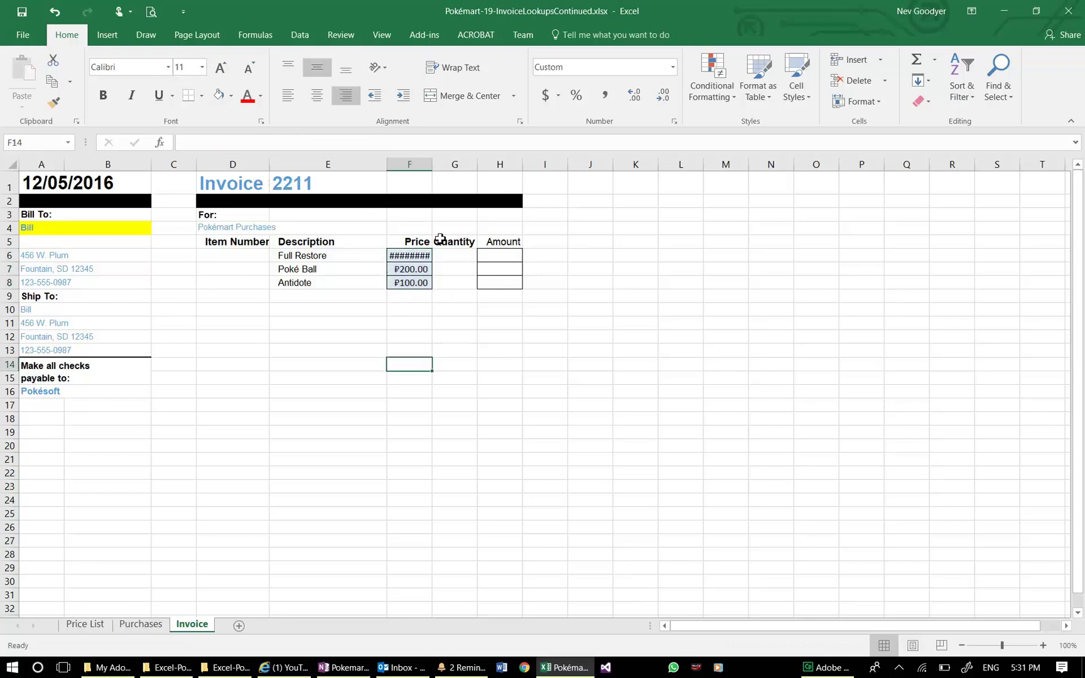
{"action": "left_click_drag", "start_coordinate": [433, 165], "coordinate": [442, 166]}
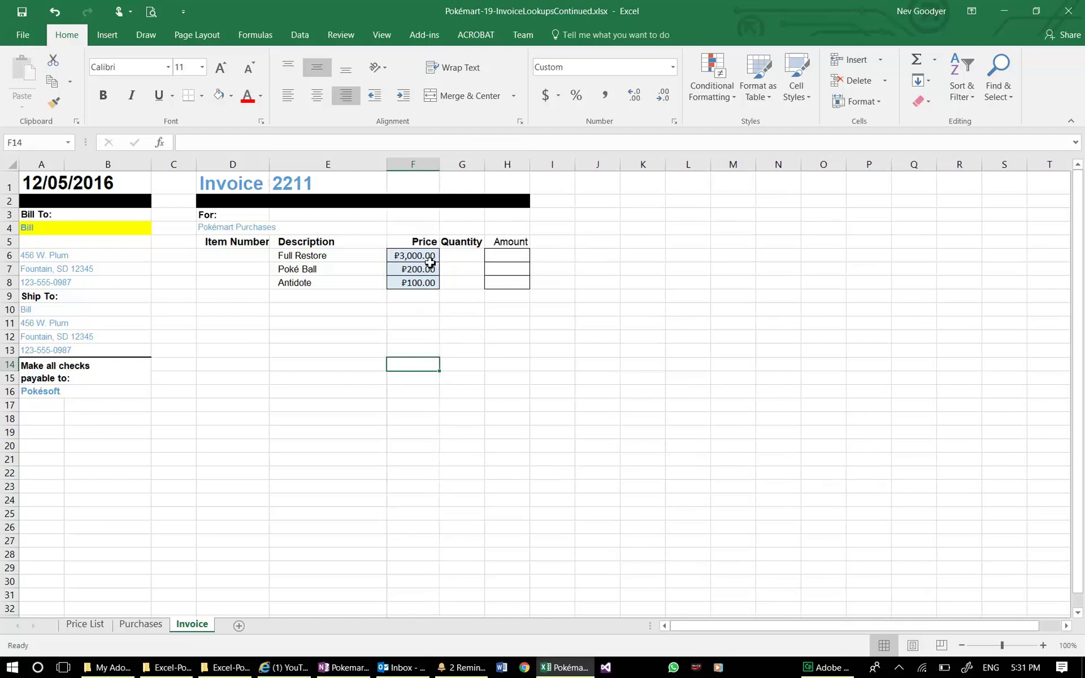
Fill the Price lookup from F6 across into Quantity cell G6 and fit column G to its contents.
{"action": "left_click", "coordinate": [455, 257]}
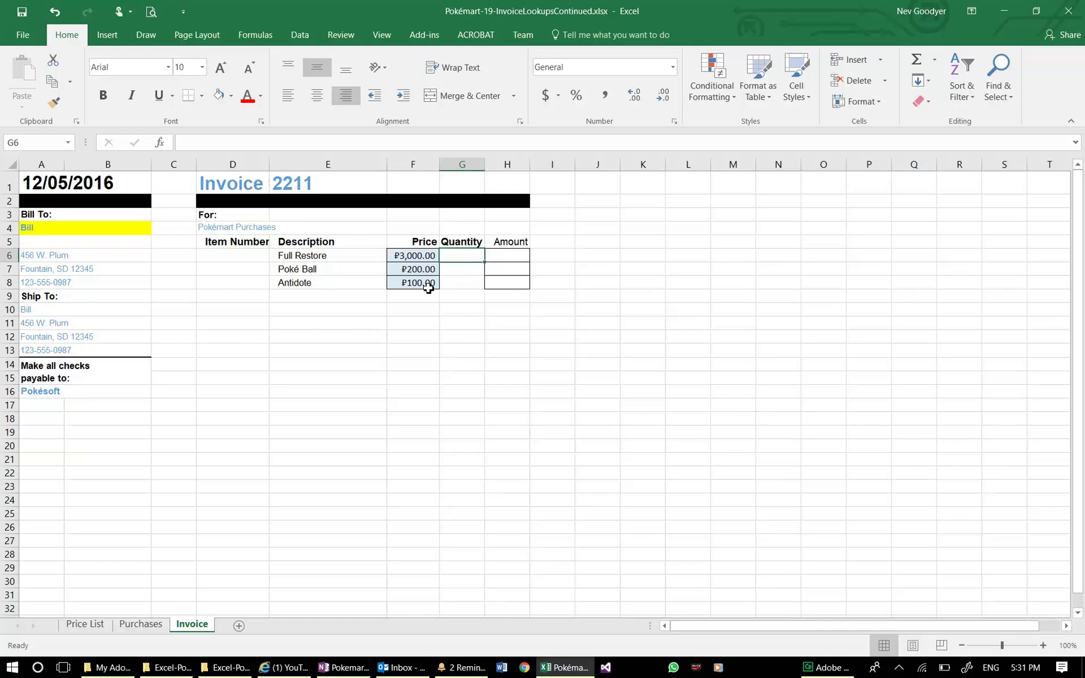
{"action": "left_click", "coordinate": [432, 260]}
{"action": "left_click_drag", "start_coordinate": [441, 264], "coordinate": [472, 257]}
{"action": "left_click", "coordinate": [462, 259]}
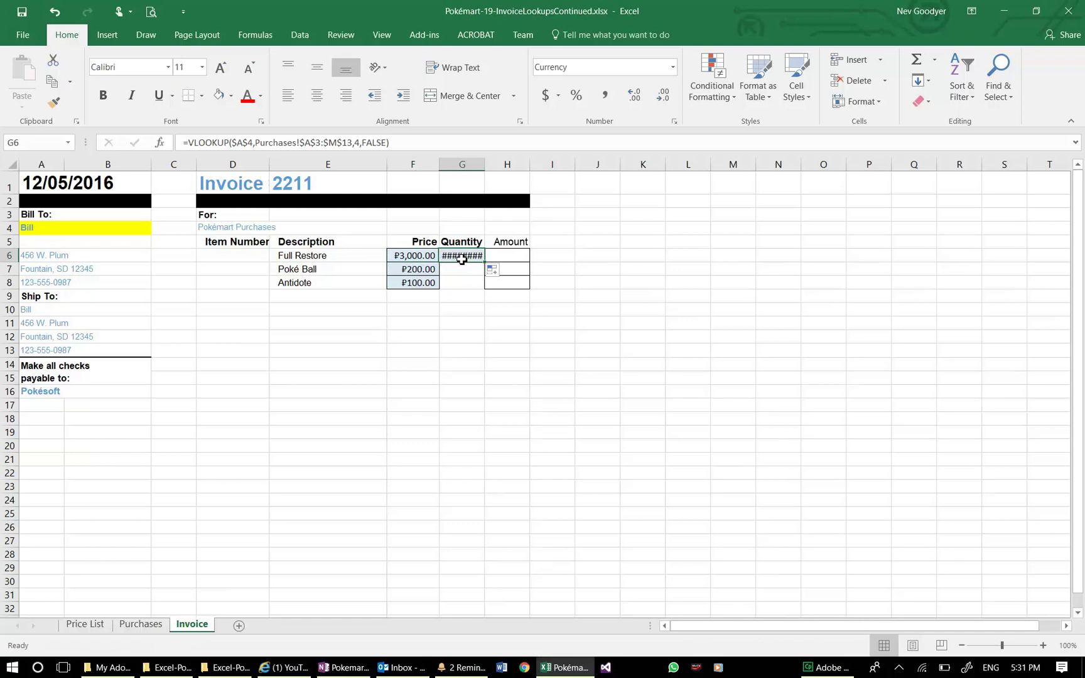
{"action": "left_click_drag", "start_coordinate": [484, 165], "coordinate": [517, 165]}
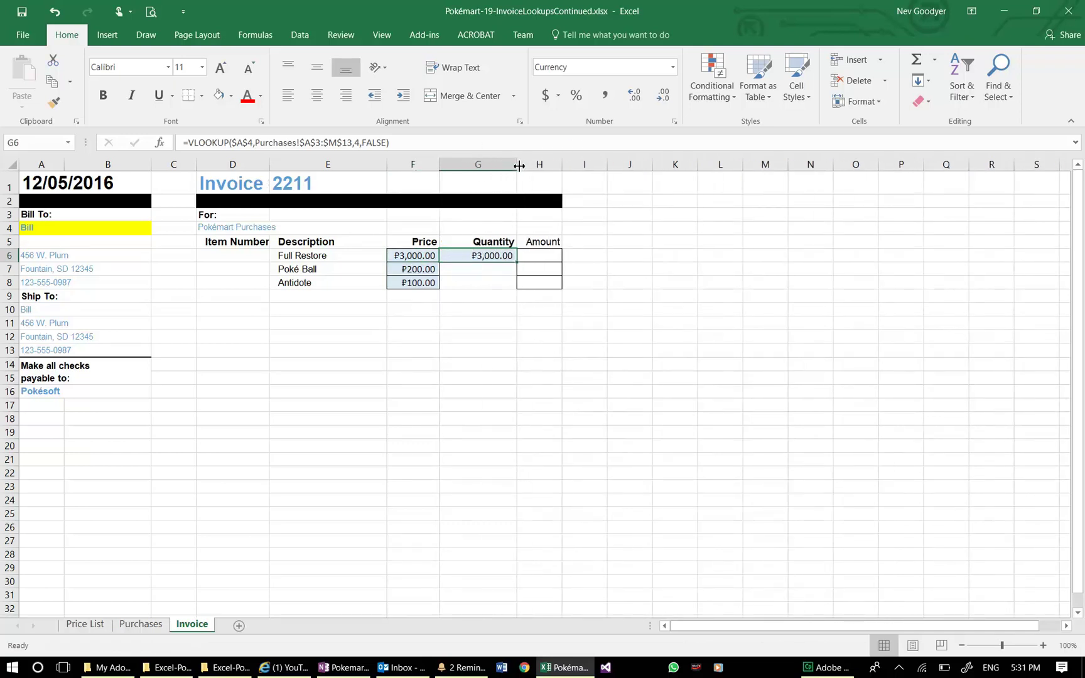
{"action": "double_click", "coordinate": [519, 165]}
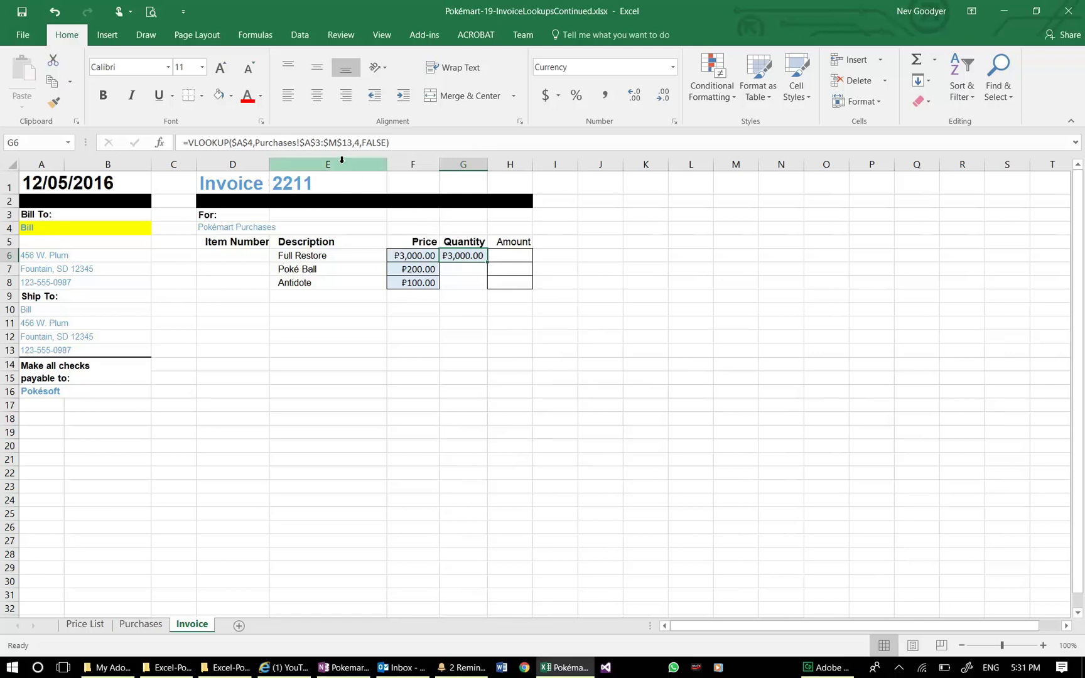
Set the column index of the Quantity lookup in G6 to 2 and give the cell the General number format.
{"action": "left_click", "coordinate": [359, 143]}
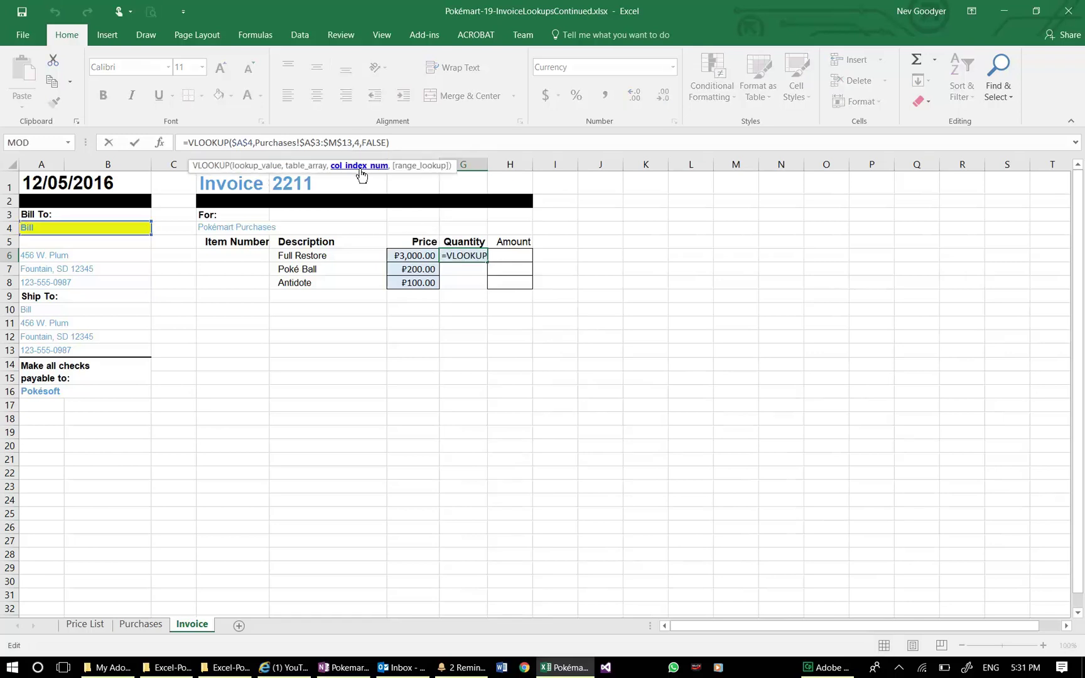
{"action": "key", "text": "Return"}
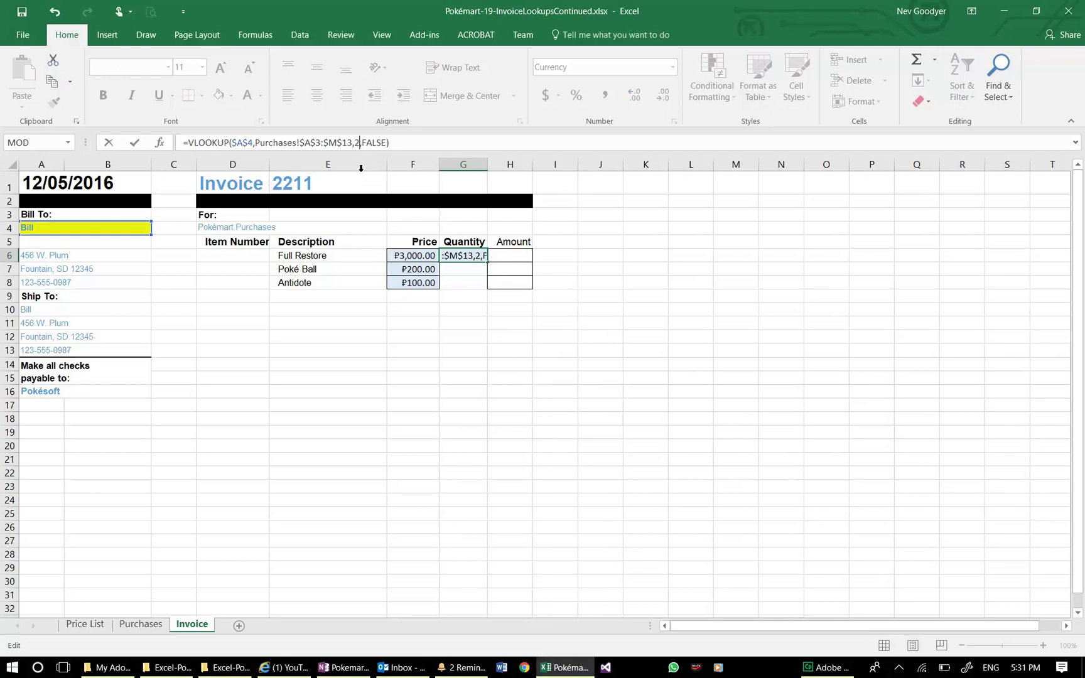
{"action": "left_click", "coordinate": [450, 259]}
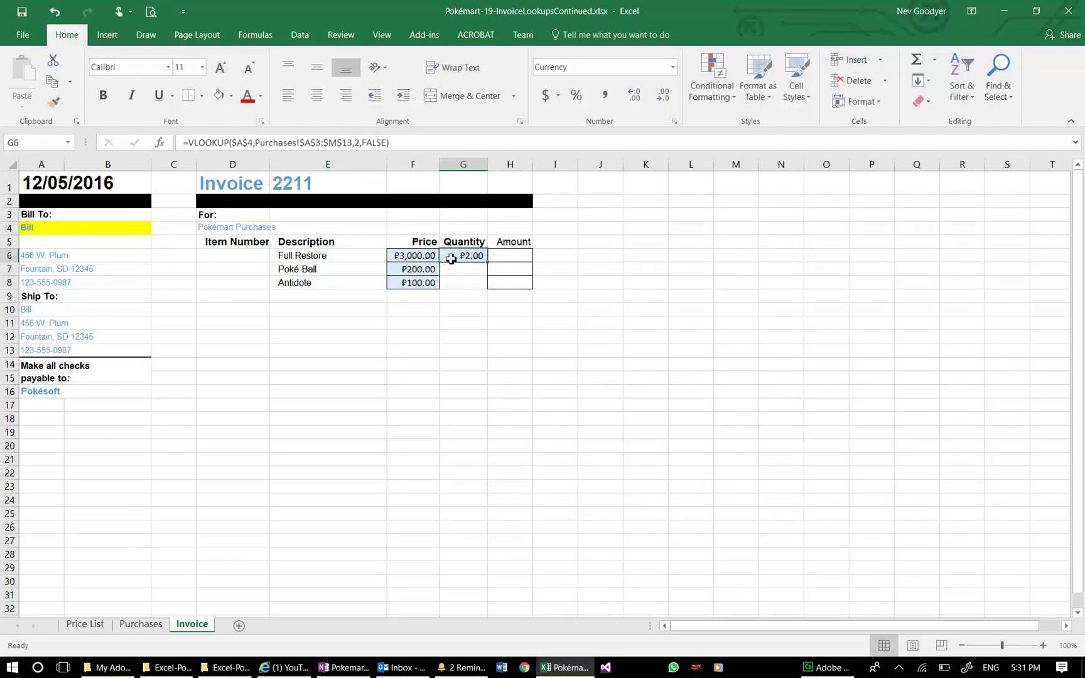
{"action": "left_click", "coordinate": [672, 67]}
{"action": "left_click", "coordinate": [586, 89]}
{"action": "left_click", "coordinate": [447, 308]}
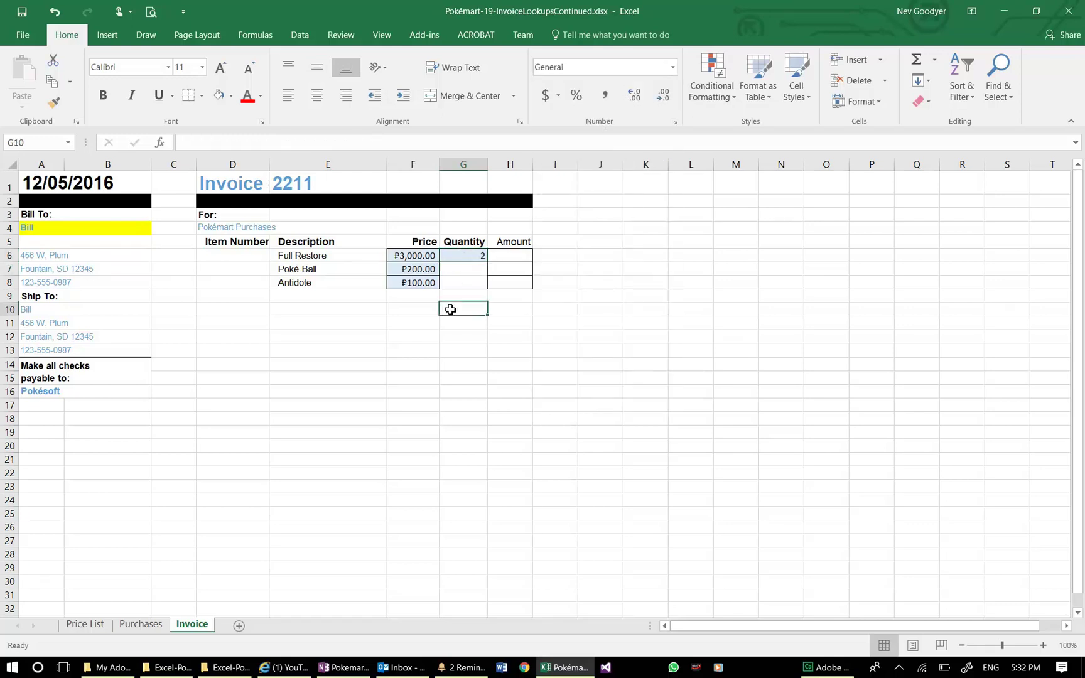
Center the quantity in G6 horizontally.
{"action": "left_click", "coordinate": [476, 260]}
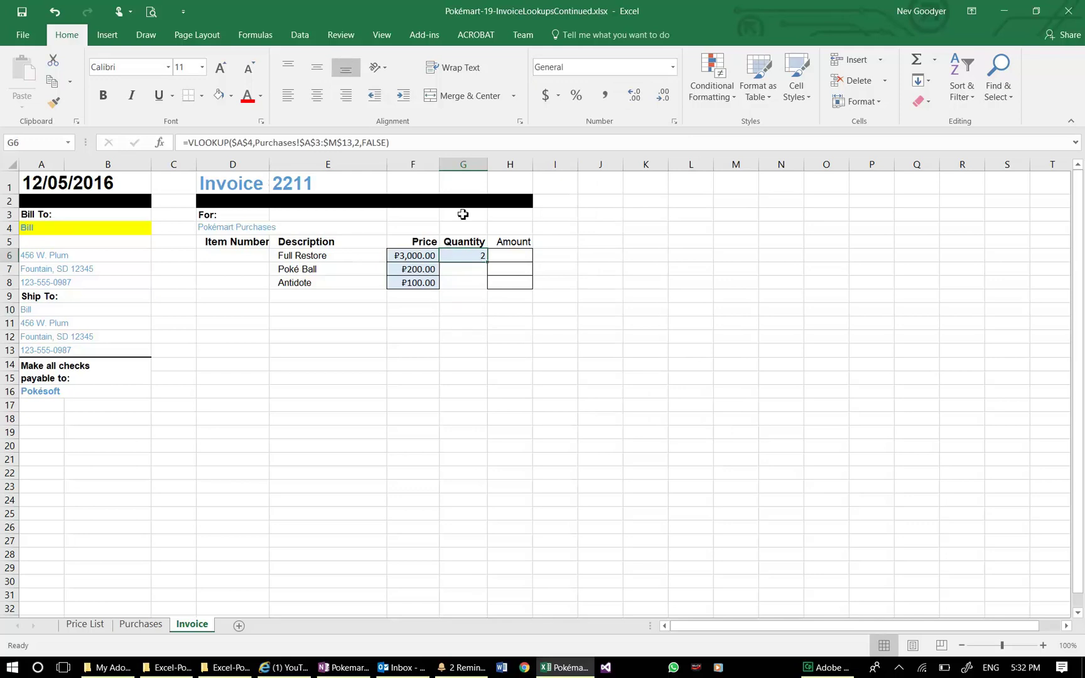
{"action": "left_click", "coordinate": [317, 96]}
{"action": "left_click", "coordinate": [471, 282]}
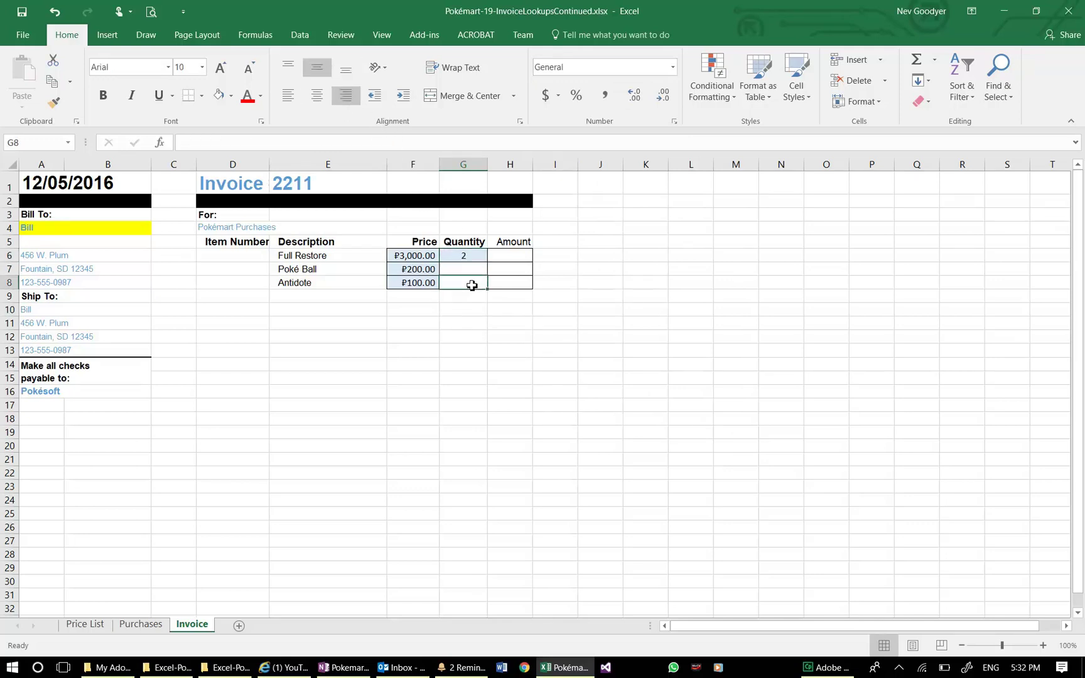
Fill the Quantity lookup from G6 down to G8 and set G7's column index to 6.
{"action": "left_click", "coordinate": [476, 259]}
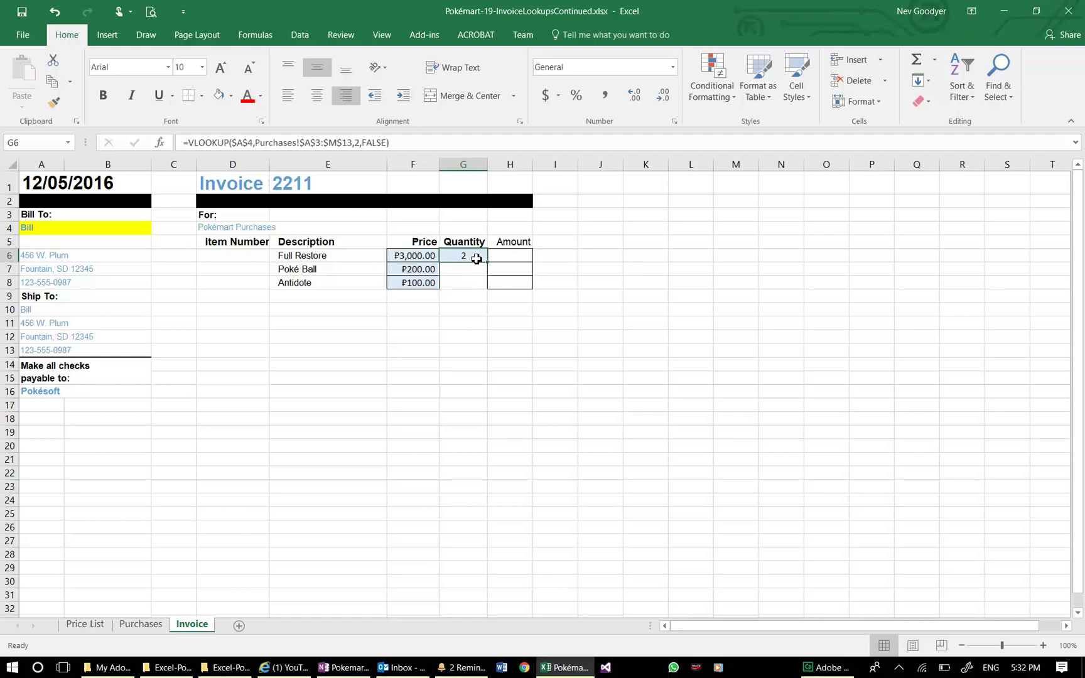
{"action": "mouse_move", "coordinate": [490, 263]}
{"action": "left_mouse_down"}
{"action": "mouse_move", "coordinate": [484, 285]}
{"action": "mouse_move", "coordinate": [476, 280]}
{"action": "left_mouse_up"}
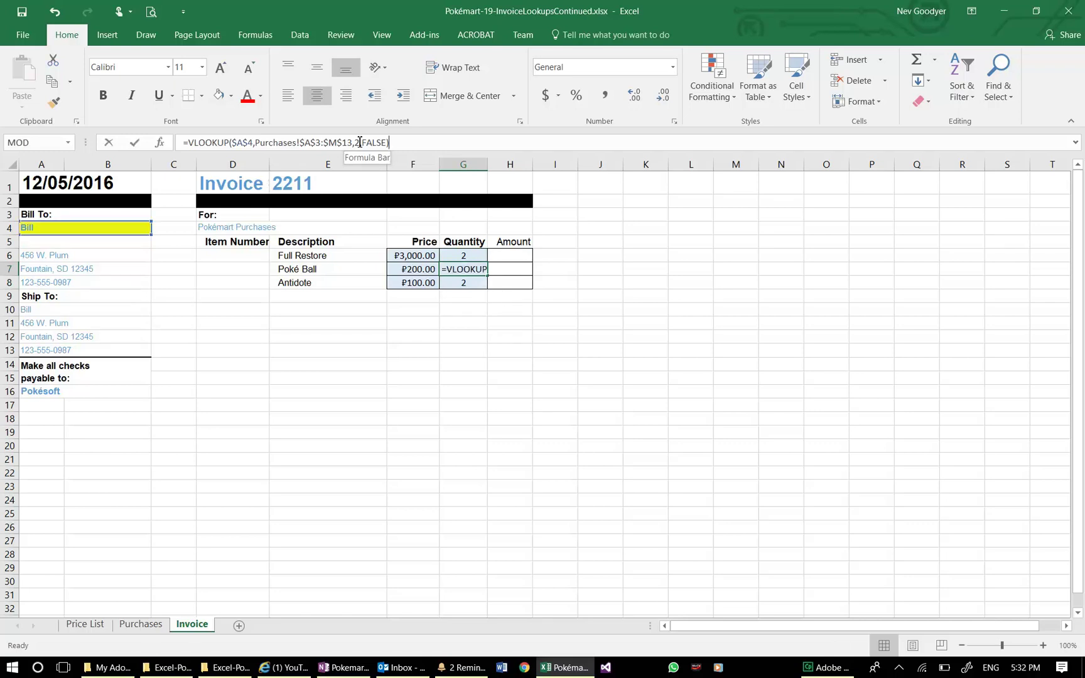
{"action": "left_click", "coordinate": [360, 142]}
{"action": "key", "text": "BackSpace"}
{"action": "type", "text": "2"}
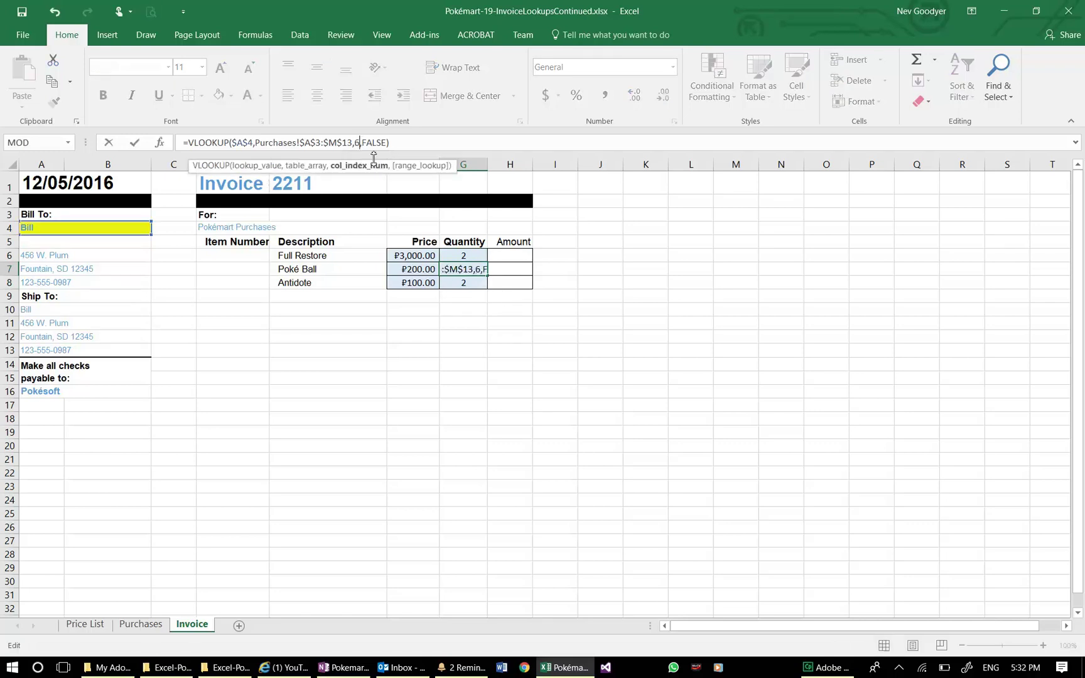
{"action": "key", "text": "Return"}
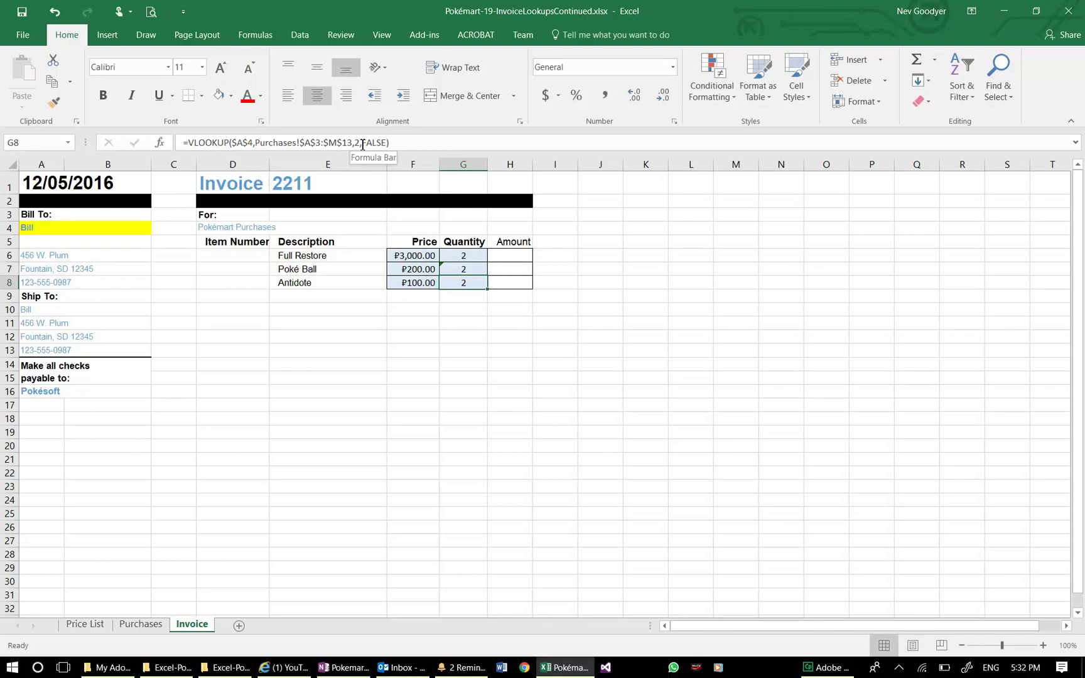
Change the column index of the Quantity lookup in G8 so it returns the Qty3 value from the Purchases sheet.
{"action": "left_click", "coordinate": [363, 145]}
{"action": "key", "text": "BackSpace"}
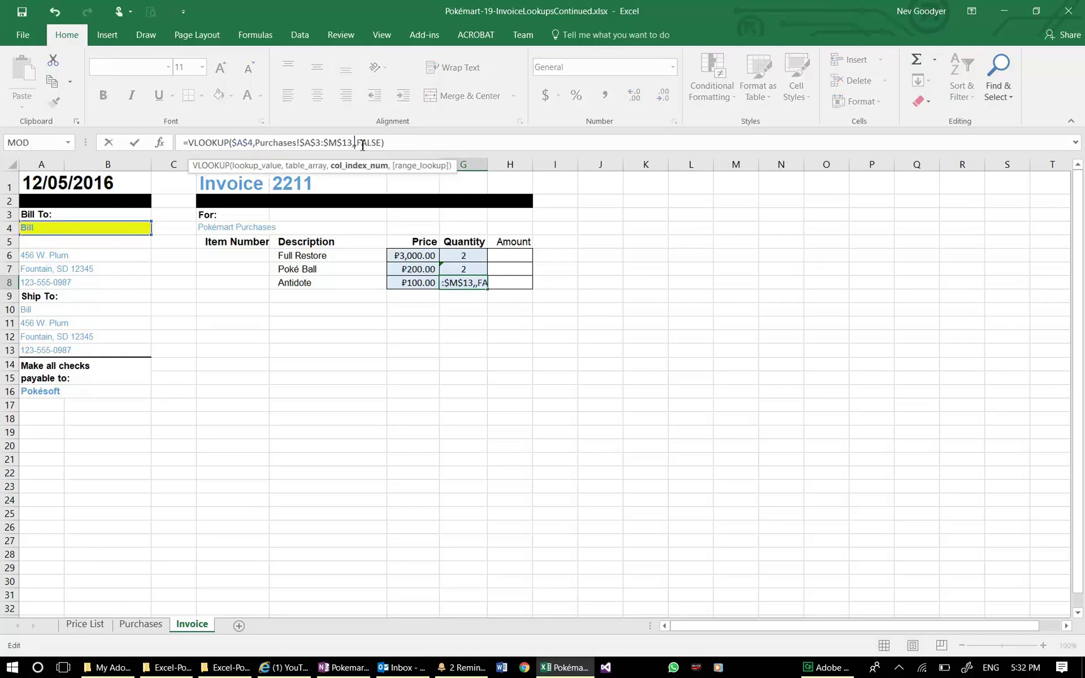
{"action": "type", "text": "13"}
{"action": "key", "text": "Return"}
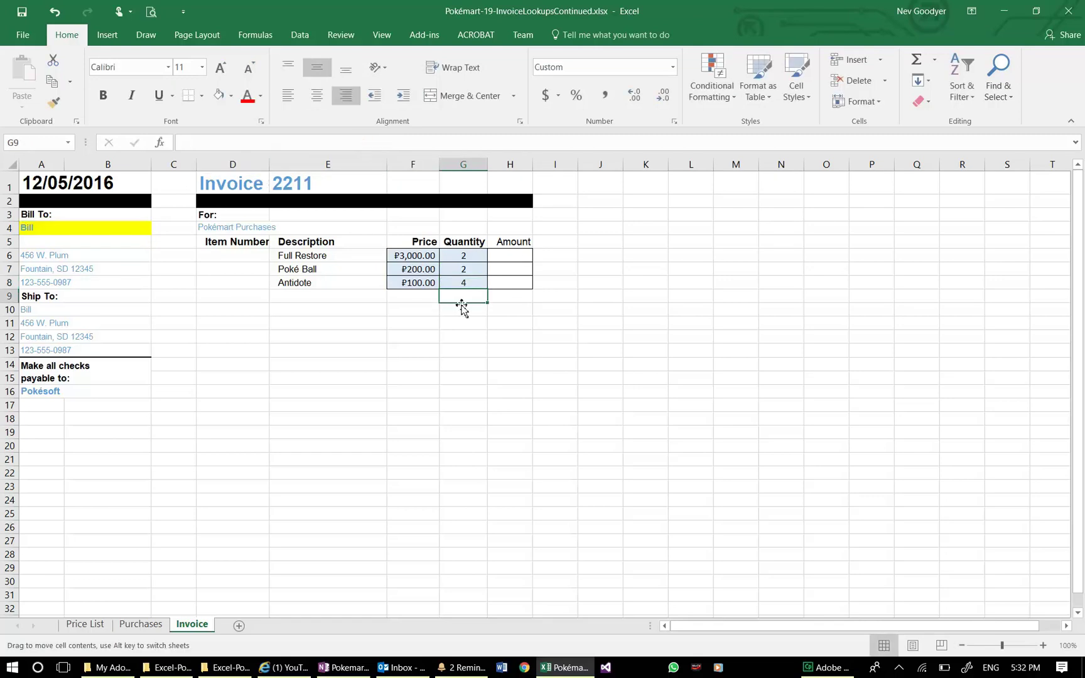
Test the invoice lookups by switching the Bill To trainer in A4 to the second list entry and back to the first.
{"action": "left_click", "coordinate": [125, 228]}
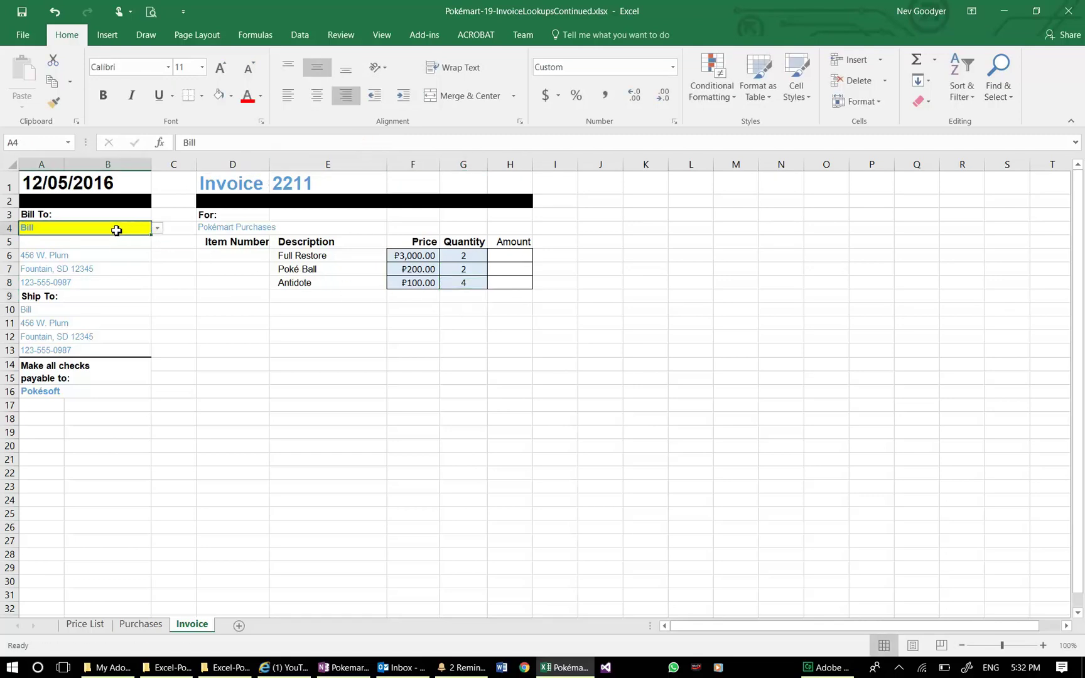
{"action": "left_click", "coordinate": [158, 228]}
{"action": "left_click", "coordinate": [141, 249]}
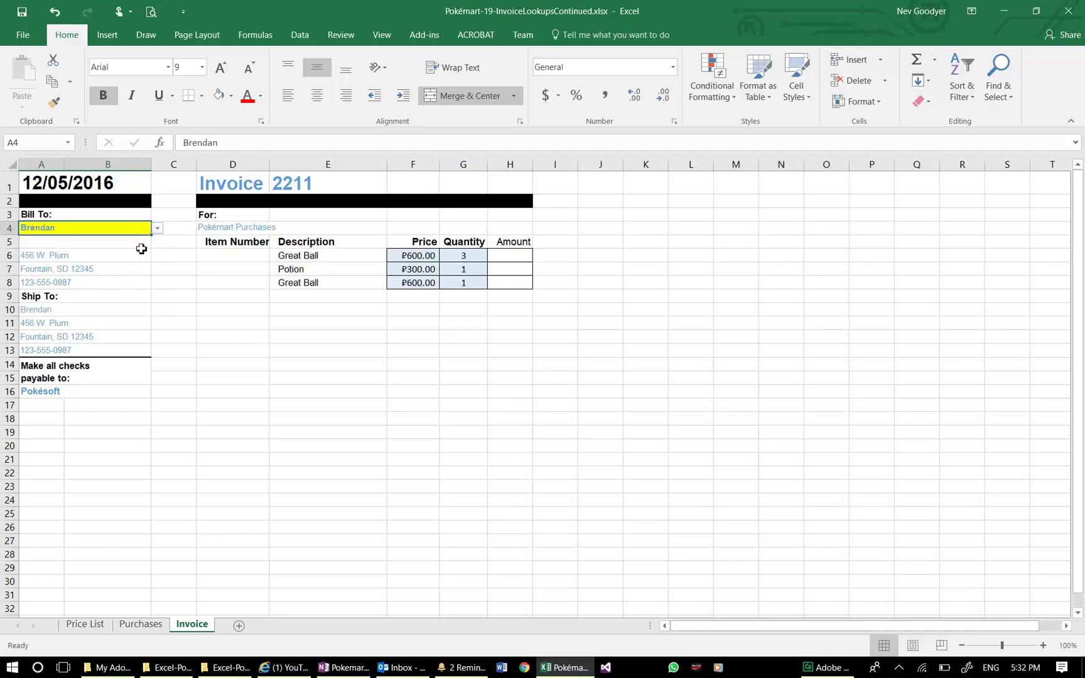
{"action": "left_click", "coordinate": [158, 228]}
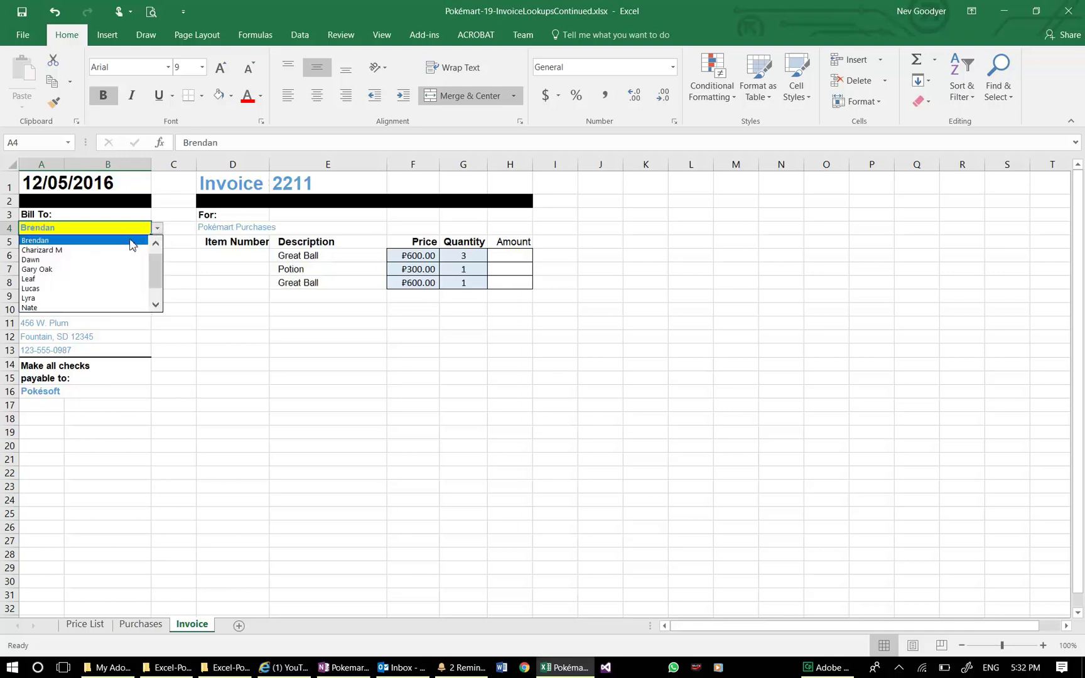
{"action": "left_click", "coordinate": [156, 244]}
{"action": "left_click", "coordinate": [122, 246]}
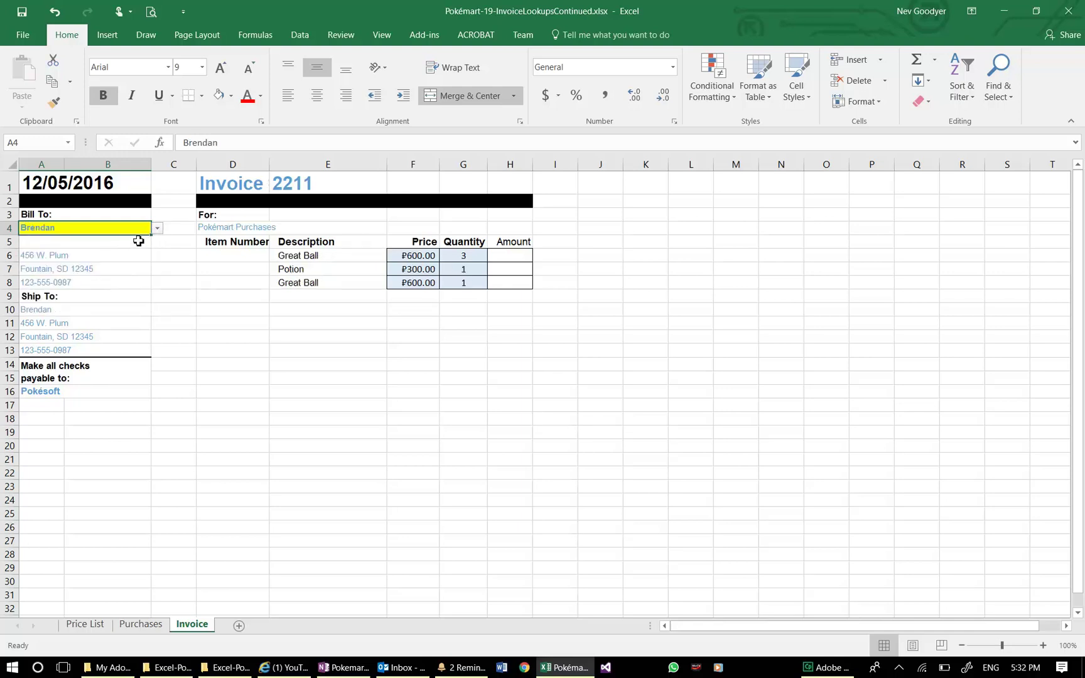
{"action": "left_click", "coordinate": [157, 229]}
{"action": "left_click", "coordinate": [156, 244]}
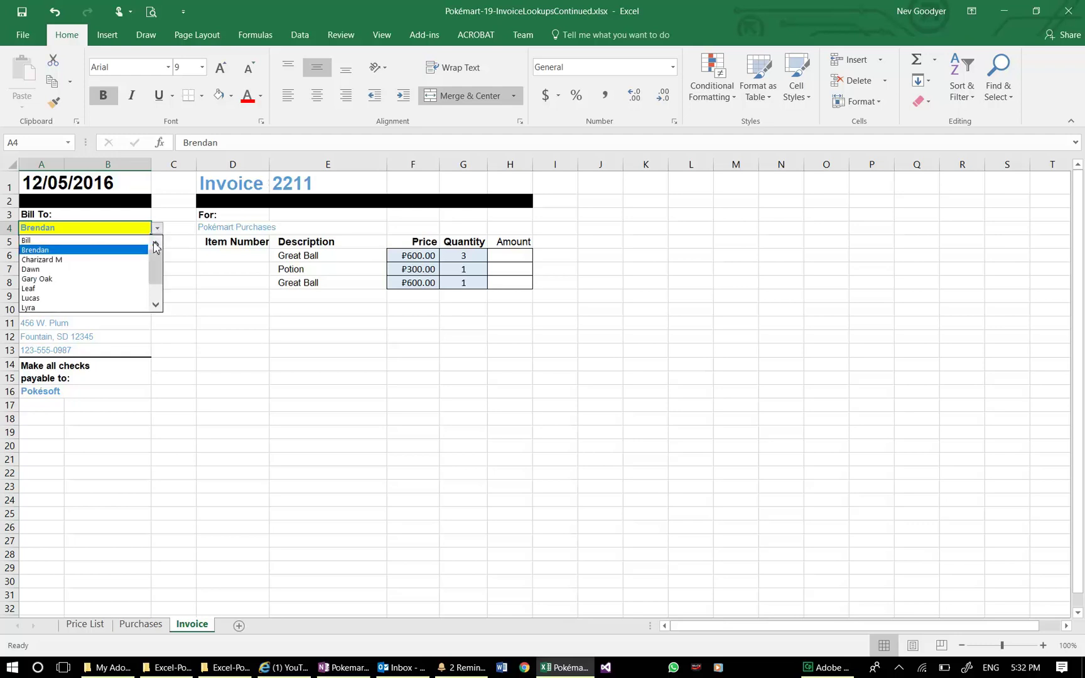
{"action": "left_click", "coordinate": [128, 241]}
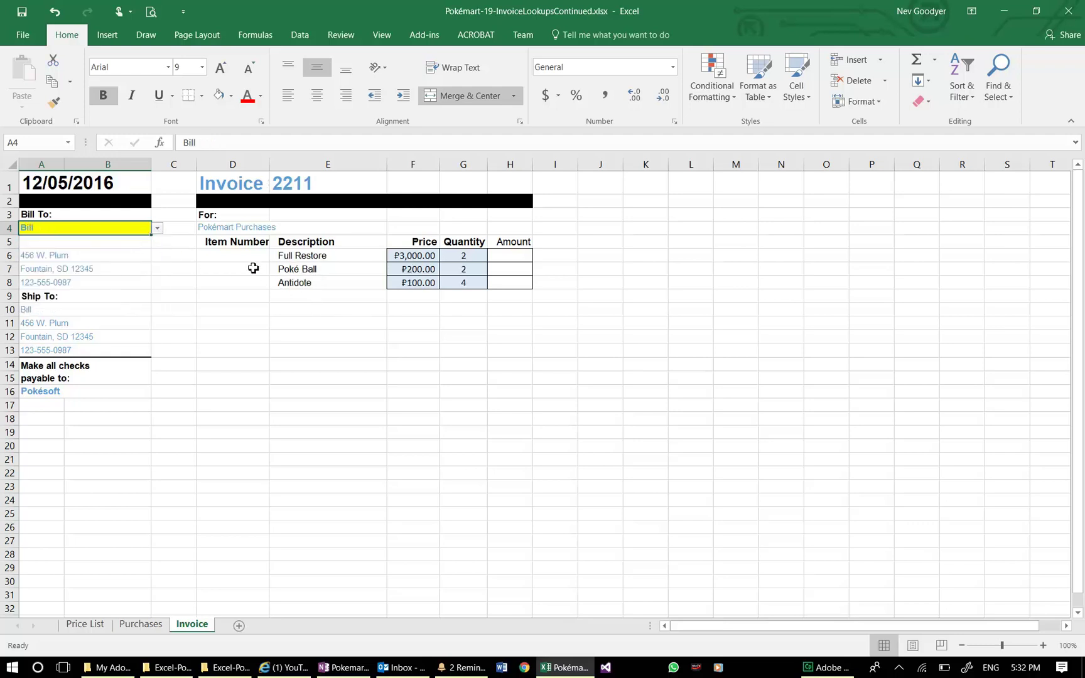
{"action": "left_click", "coordinate": [233, 257]}
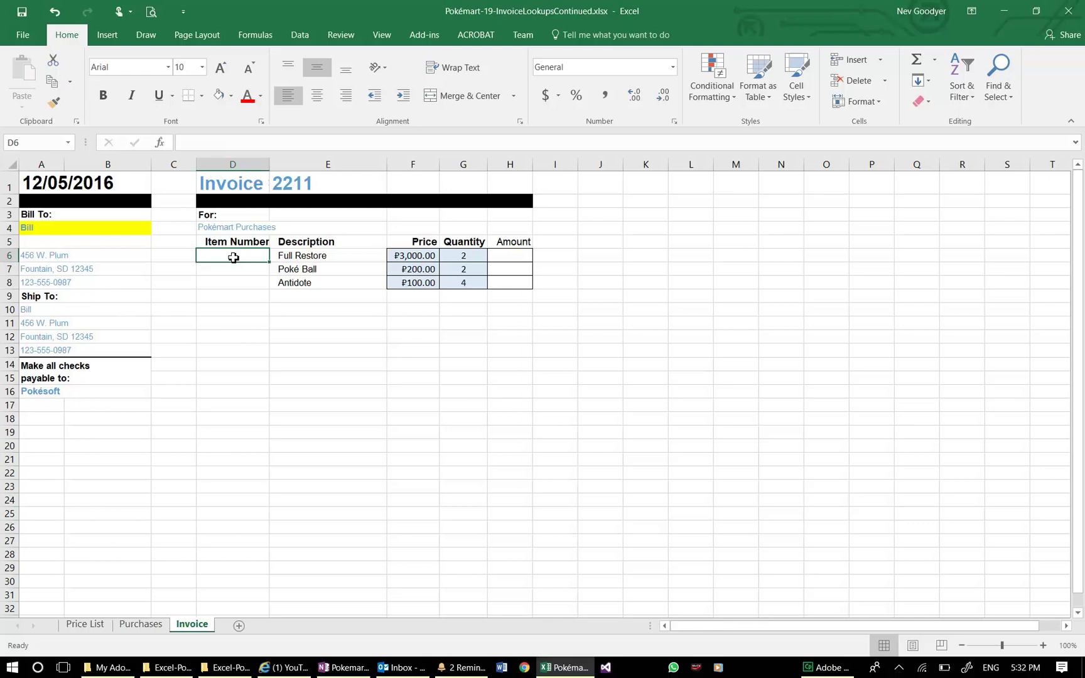
{"action": "left_click", "coordinate": [518, 257]}
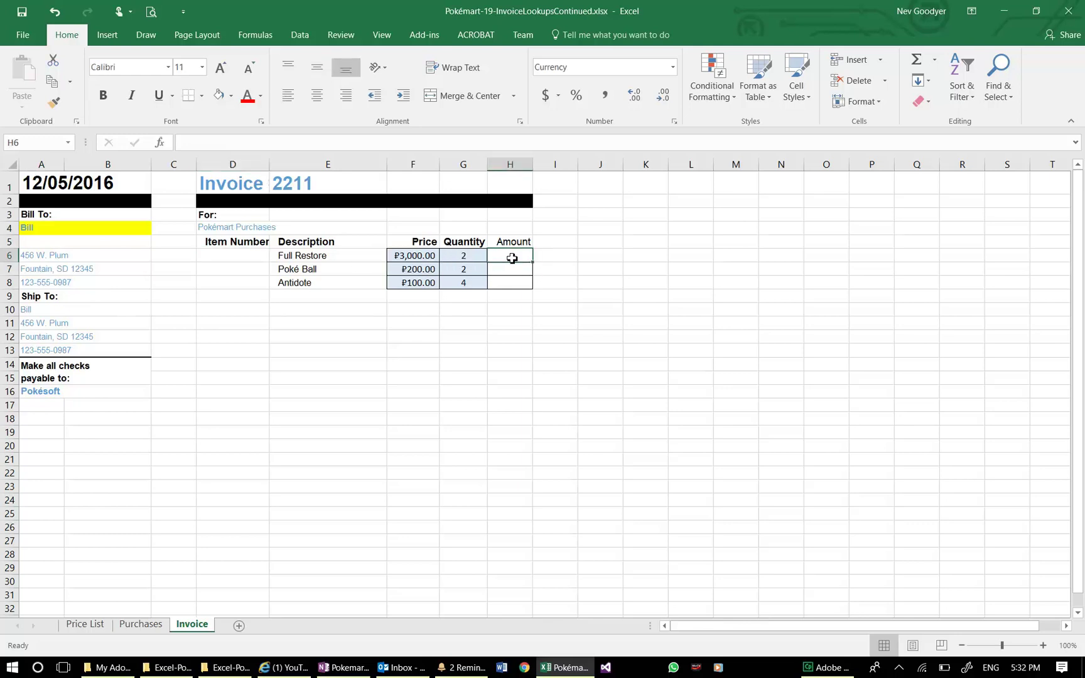
{"action": "left_click", "coordinate": [238, 258]}
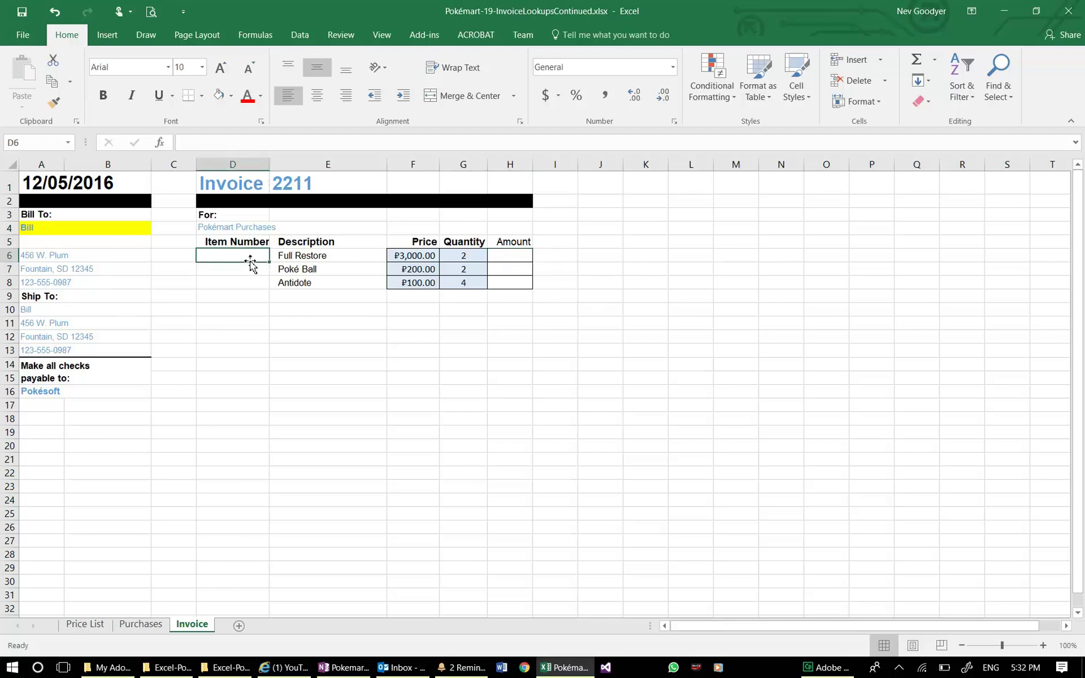
{"action": "left_click", "coordinate": [288, 255]}
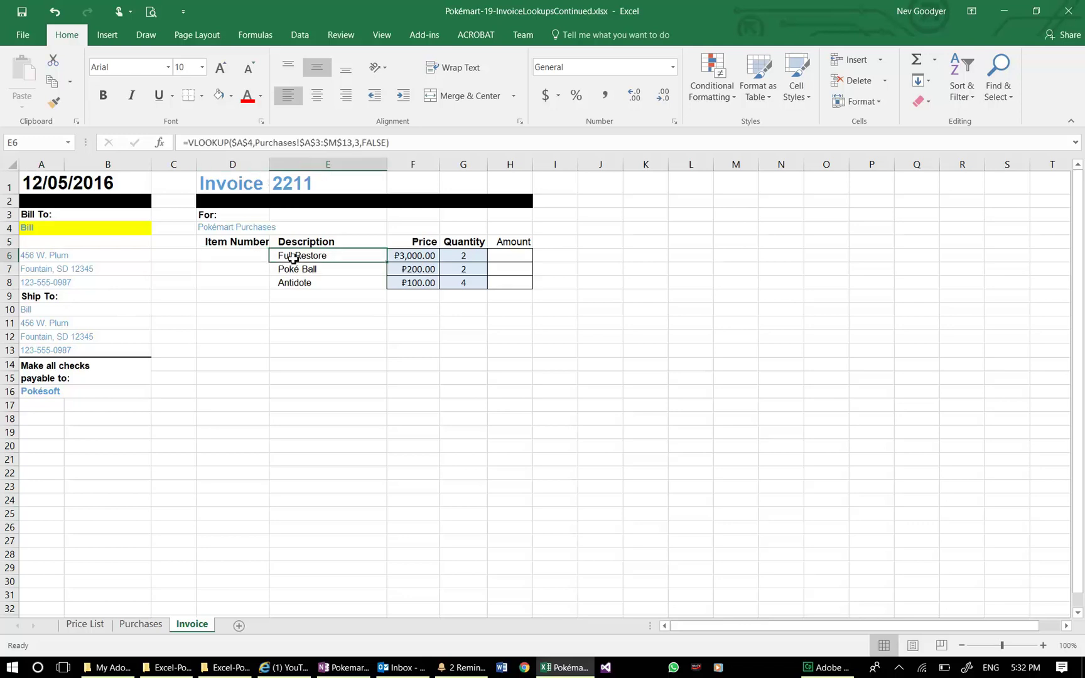
Start an item number VLOOKUP in D6 using E6 as the lookup value and A4:B22 of the Price List sheet as the table.
{"action": "left_click", "coordinate": [248, 256]}
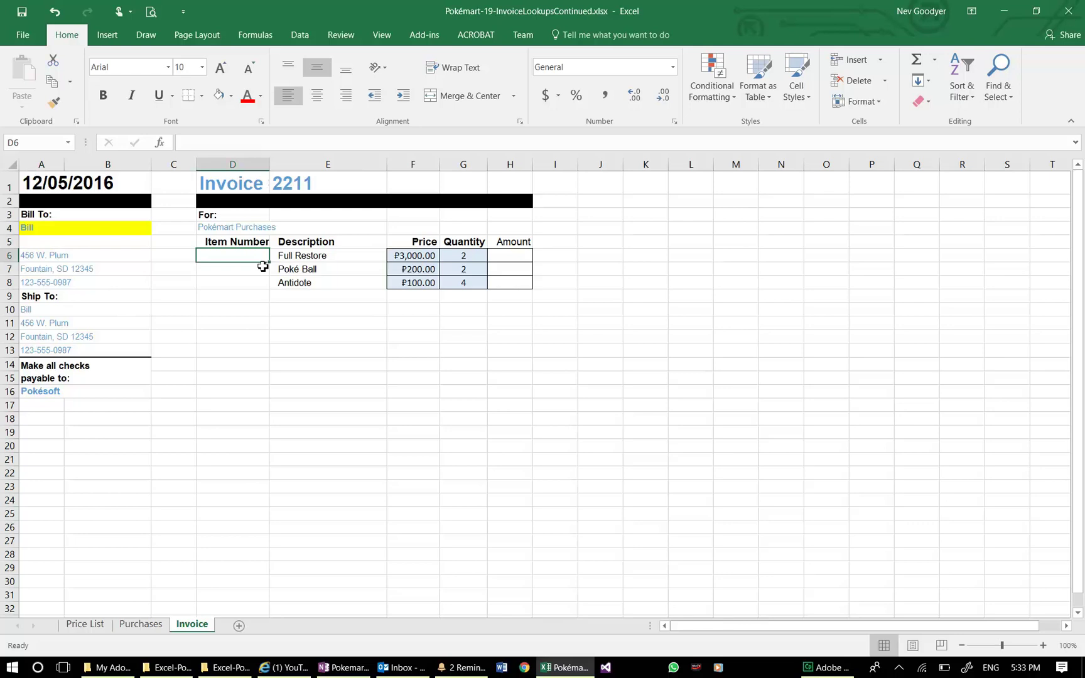
{"action": "type", "text": "=vl"}
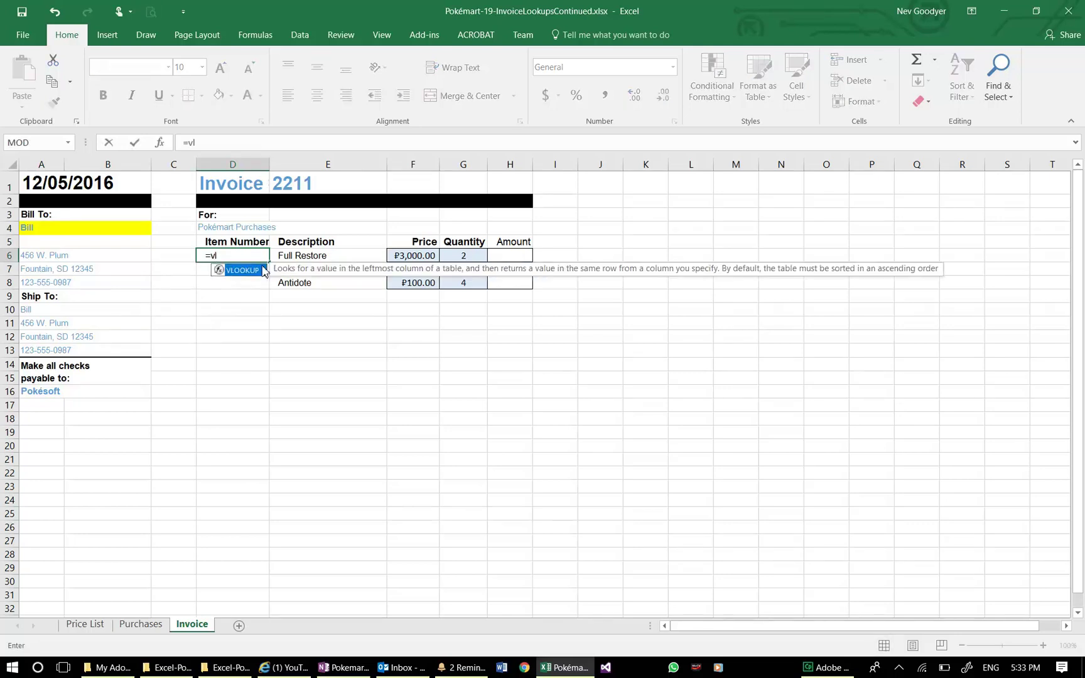
{"action": "double_click", "coordinate": [257, 270]}
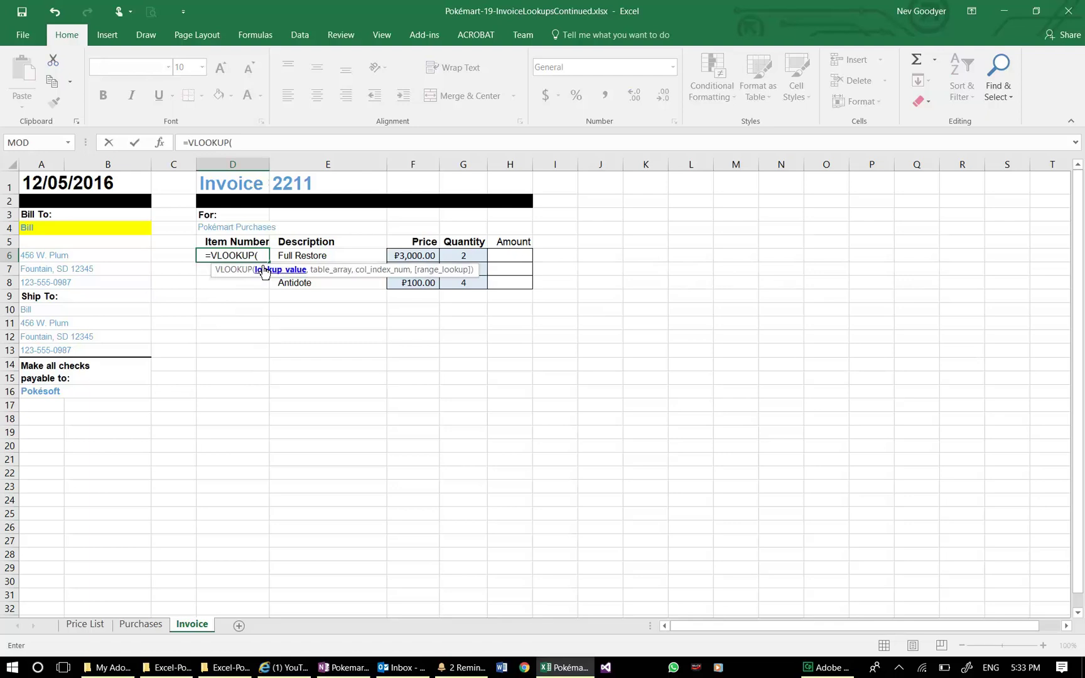
{"action": "left_click", "coordinate": [317, 260]}
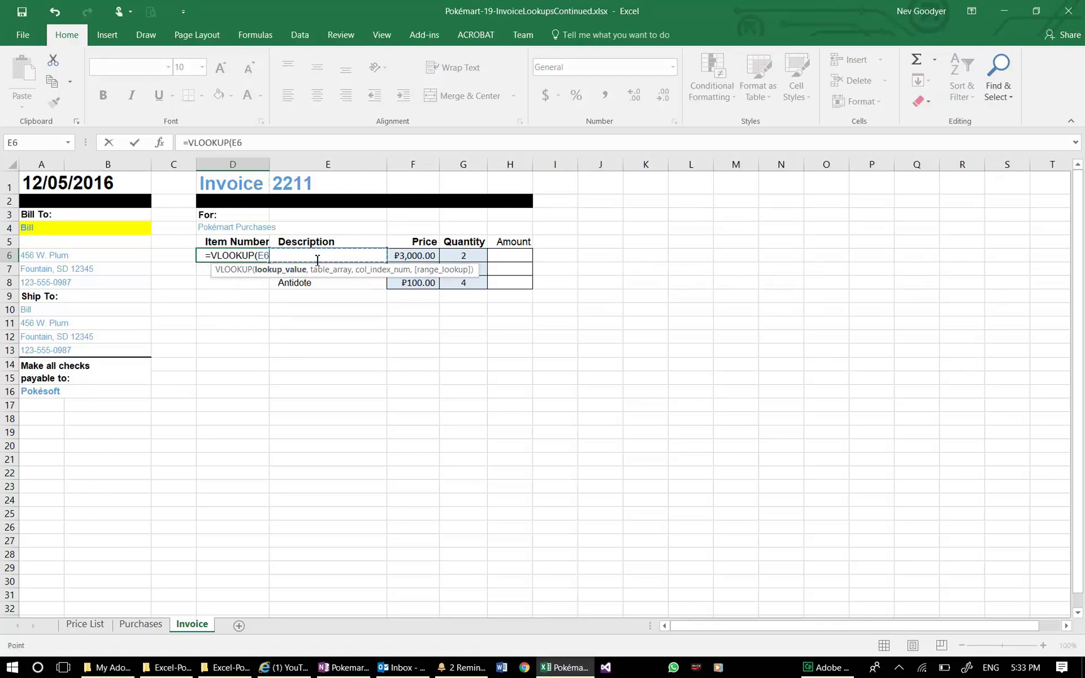
{"action": "type", "text": ","}
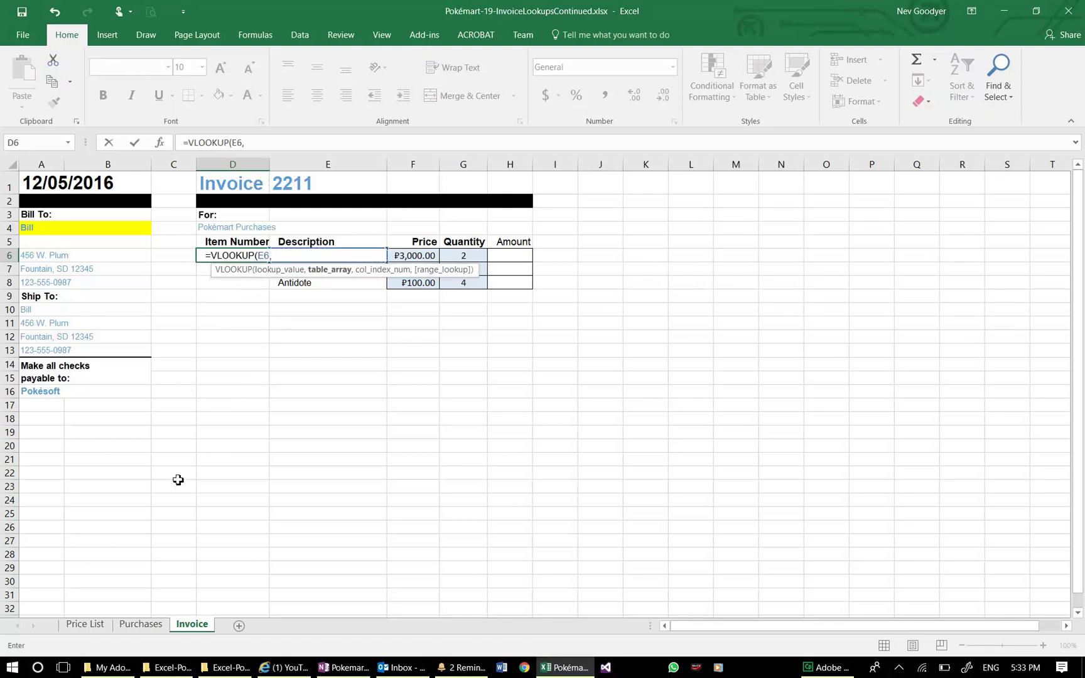
{"action": "left_click", "coordinate": [81, 627]}
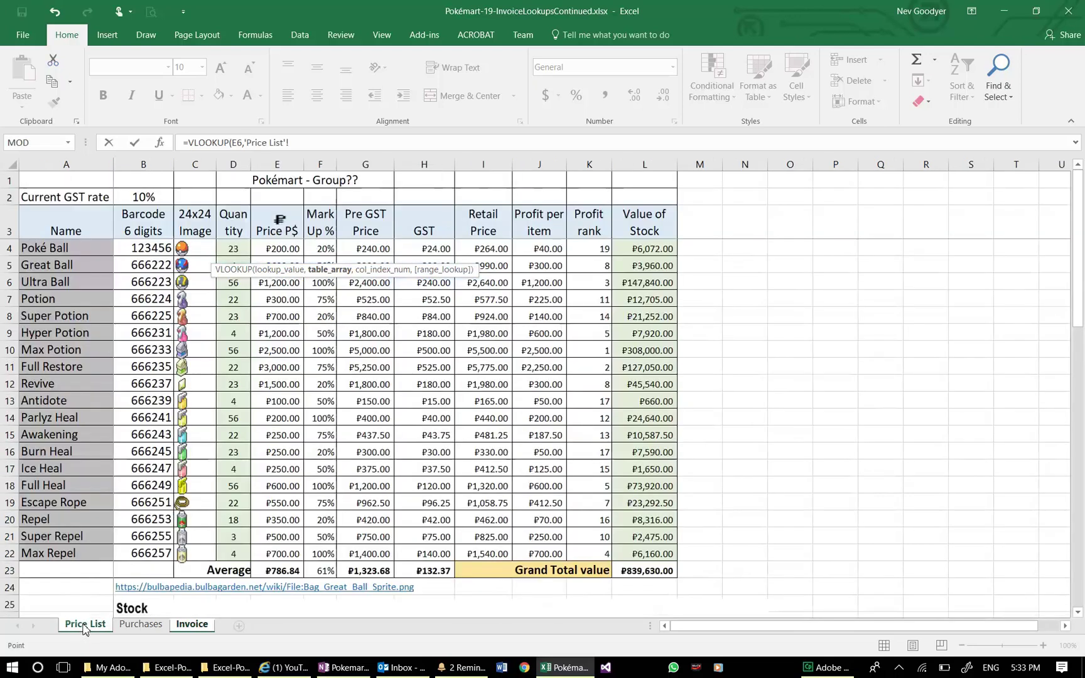
{"action": "left_click", "coordinate": [55, 247]}
{"action": "left_click_drag", "start_coordinate": [55, 247], "coordinate": [146, 552]}
Complete the D6 lookup with column index 2 and exact match FALSE, removing the stray Invoice sheet reference.
{"action": "type", "text": ",Invoice!"}
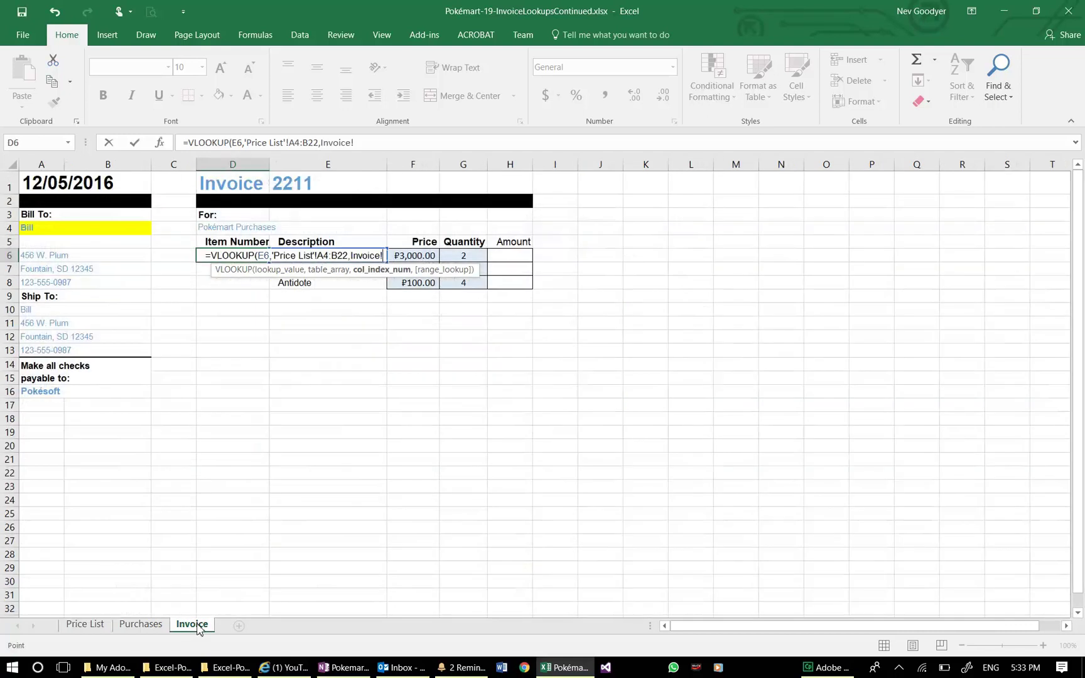
{"action": "left_click", "coordinate": [194, 626]}
{"action": "key", "text": "BackSpace"}
{"action": "key", "text": "BackSpace"}
{"action": "key", "text": "BackSpace"}
{"action": "key", "text": "BackSpace"}
{"action": "key", "text": "BackSpace"}
{"action": "key", "text": "BackSpace"}
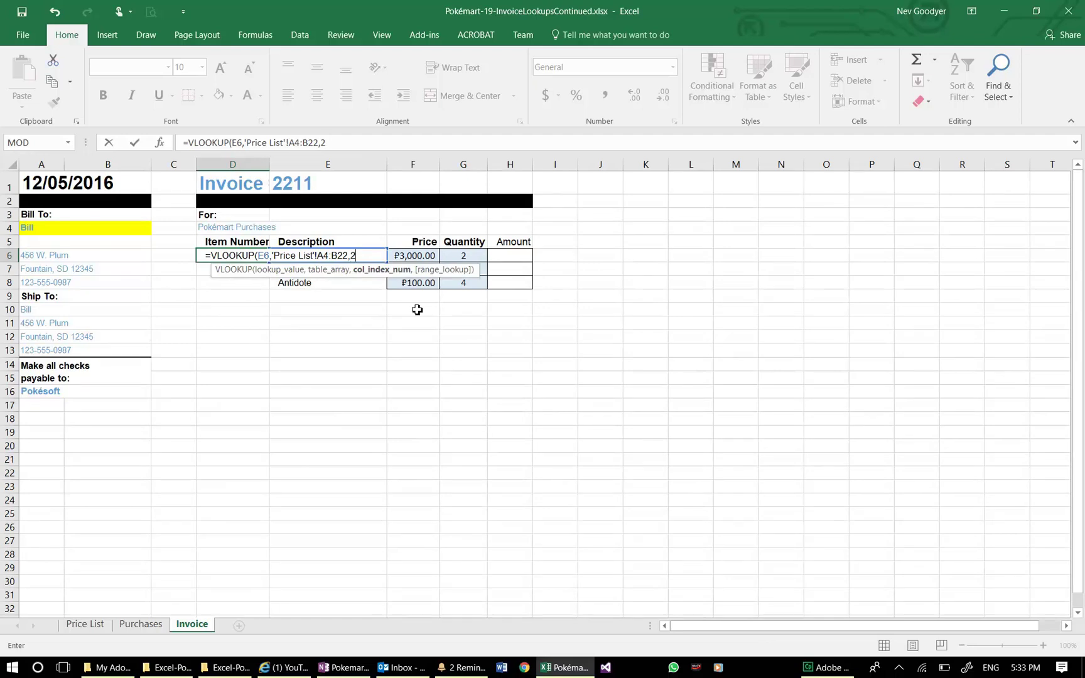
{"action": "type", "text": "2,fals"}
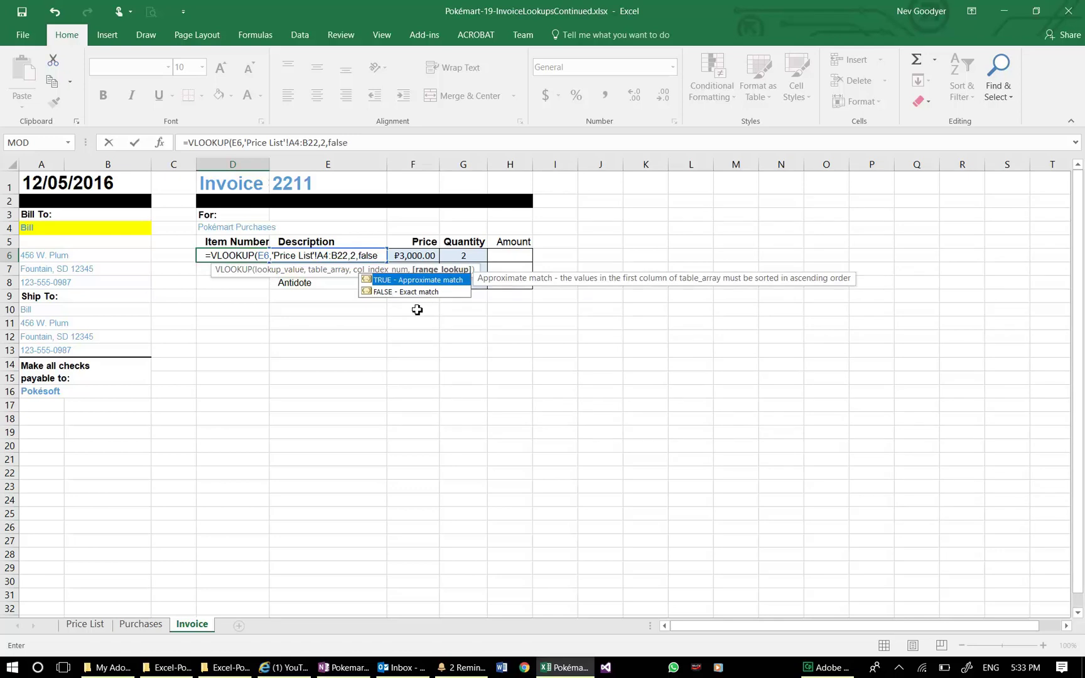
{"action": "key", "text": "Return"}
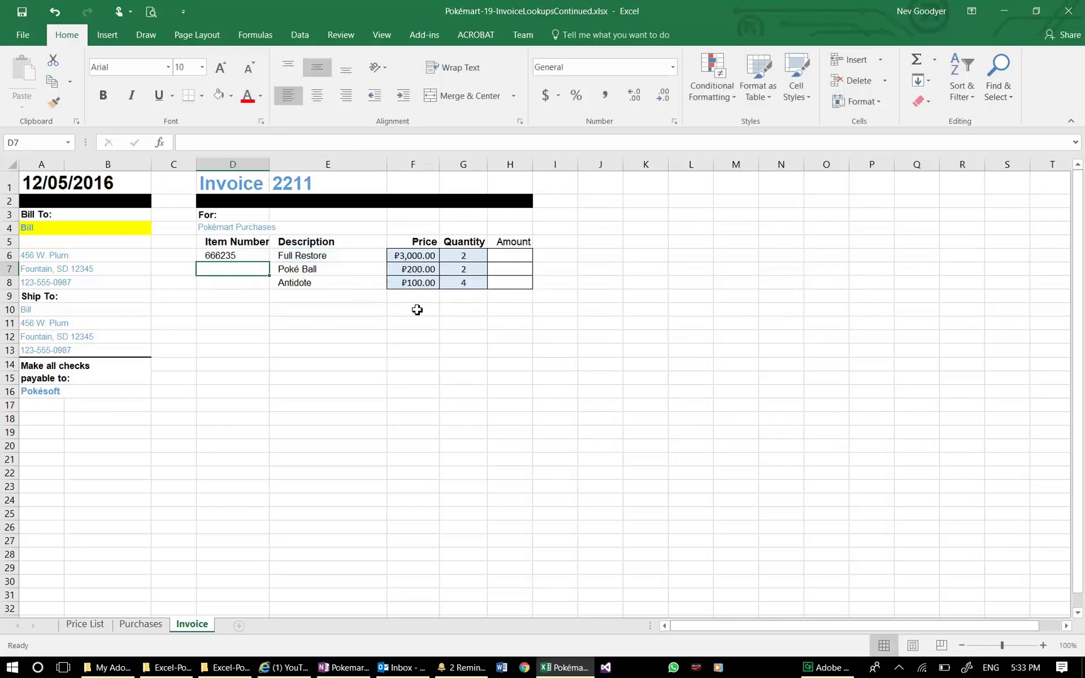
Lock the rows of the Price List range in the D6 lookup so that it reads A$4:B$22.
{"action": "left_click", "coordinate": [251, 256]}
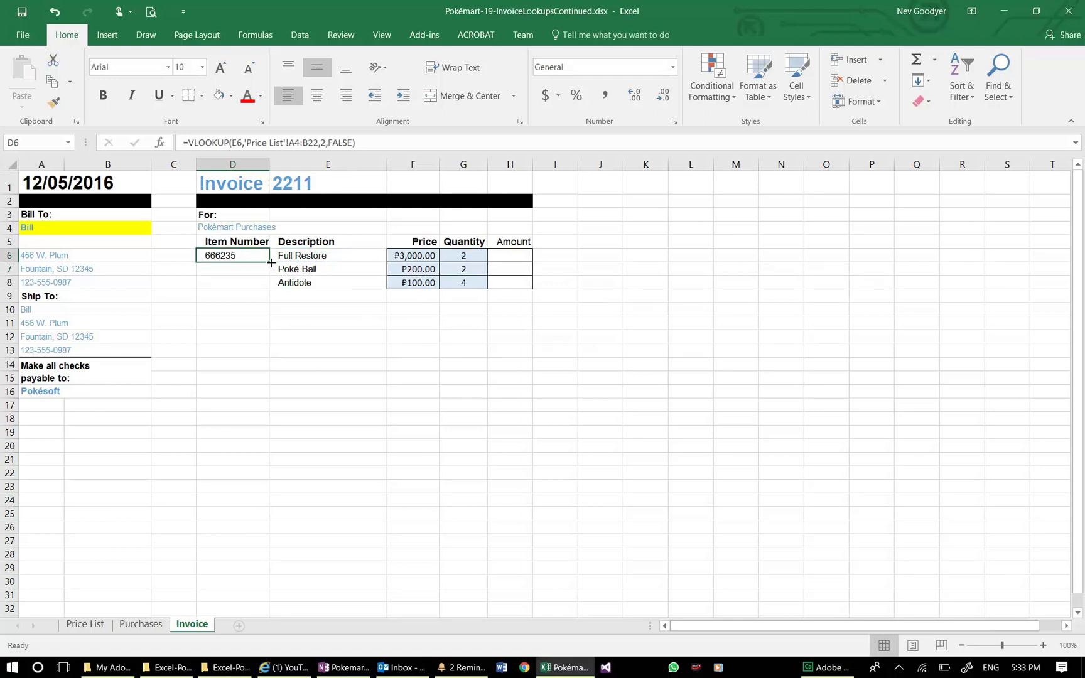
{"action": "mouse_move", "coordinate": [271, 262]}
{"action": "left_mouse_down"}
{"action": "mouse_move", "coordinate": [267, 286]}
{"action": "mouse_move", "coordinate": [259, 258]}
{"action": "left_mouse_up"}
{"action": "left_click", "coordinate": [295, 143]}
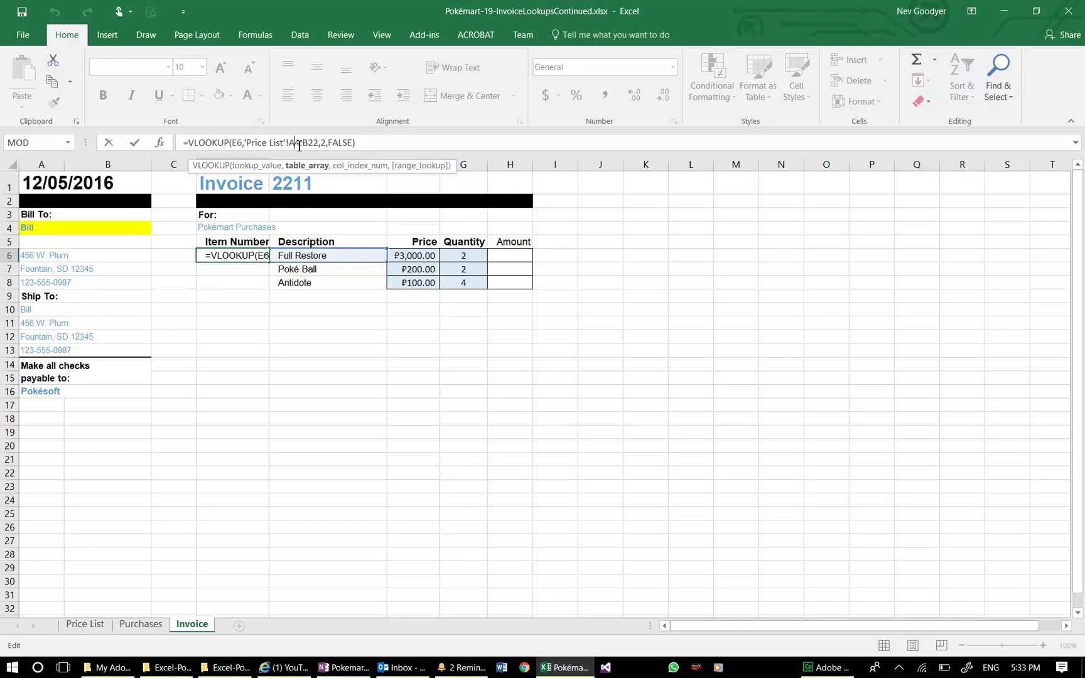
{"action": "type", "text": "$4:B"}
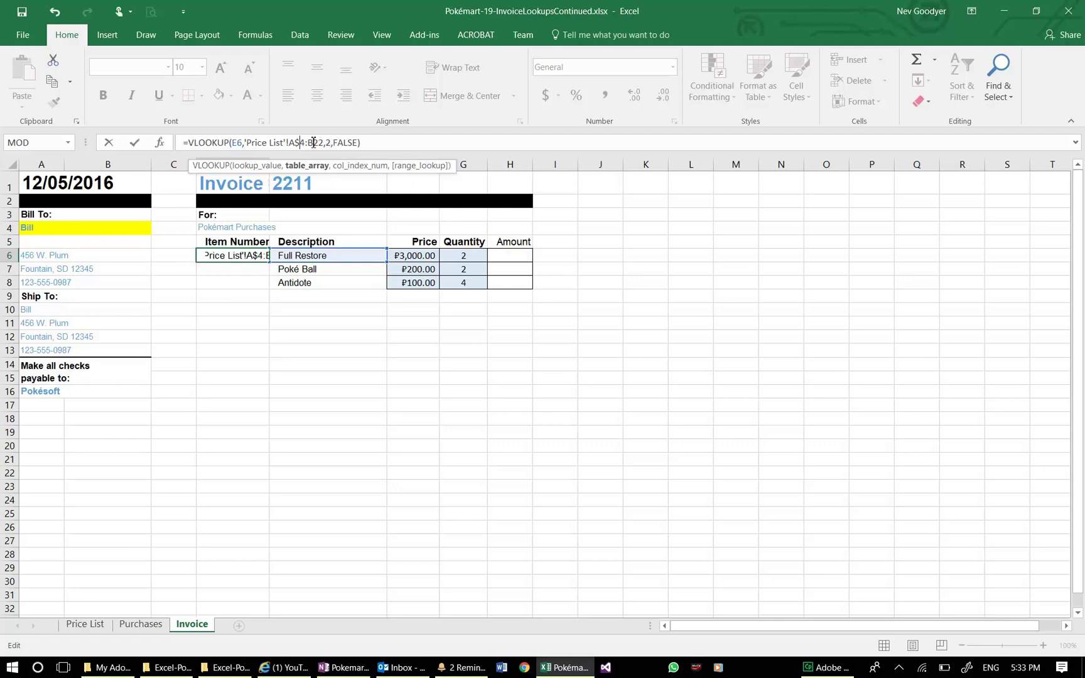
{"action": "type", "text": "$"}
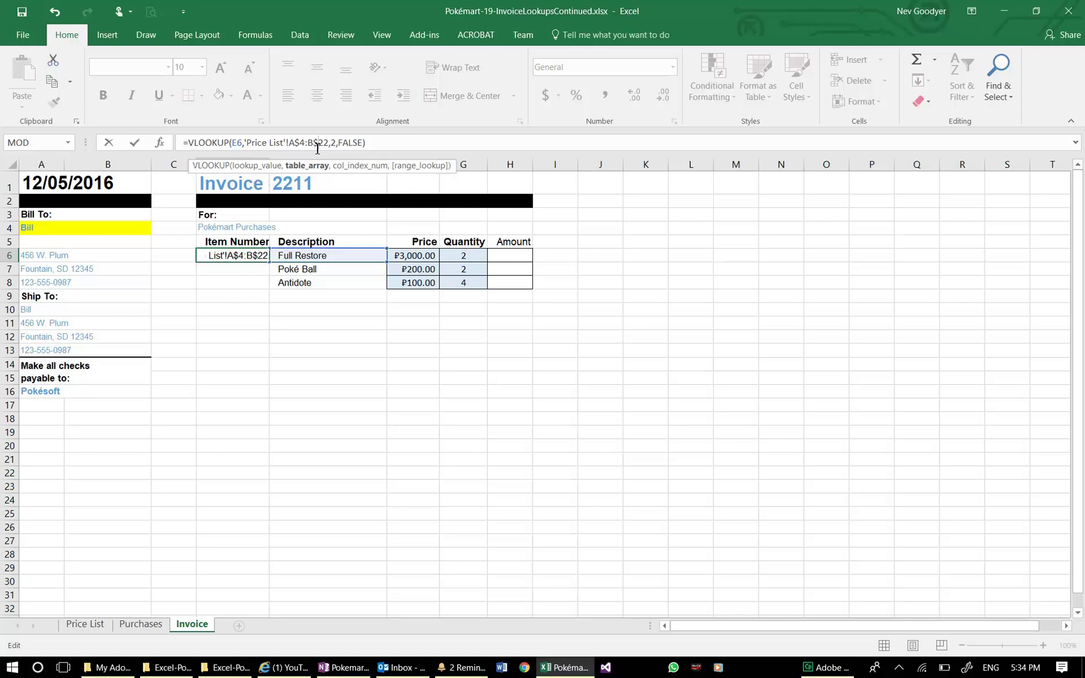
{"action": "key", "text": "Return"}
Fill the item number lookup from D6 down to D8 and check the results against the Price List sheet.
{"action": "left_click", "coordinate": [246, 256]}
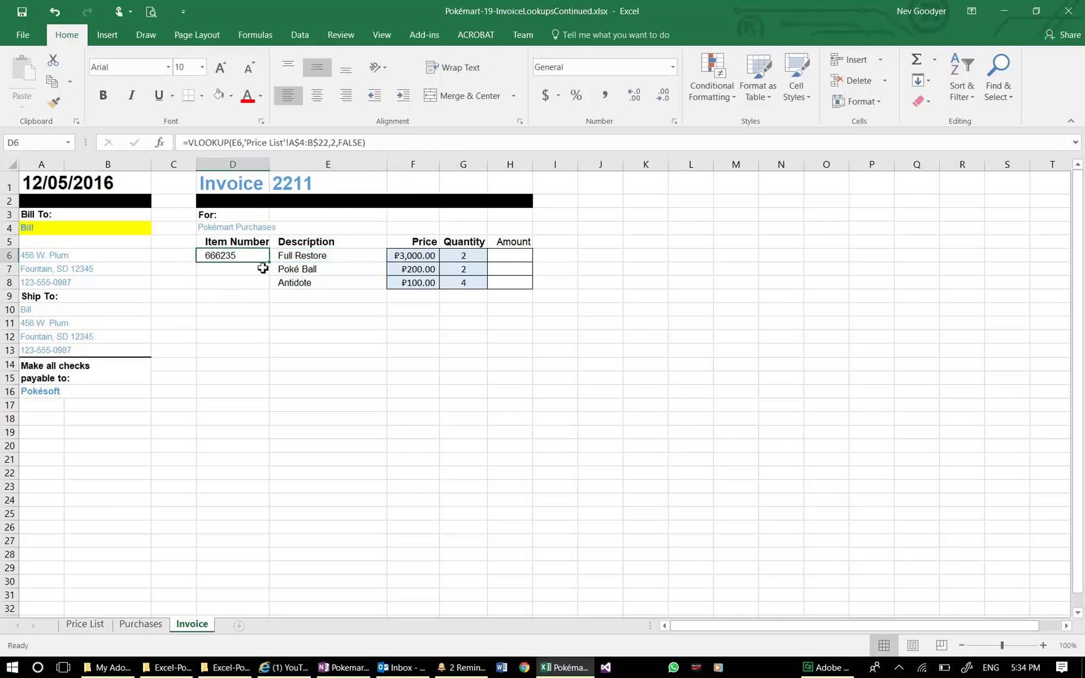
{"action": "left_click_drag", "start_coordinate": [271, 264], "coordinate": [269, 289]}
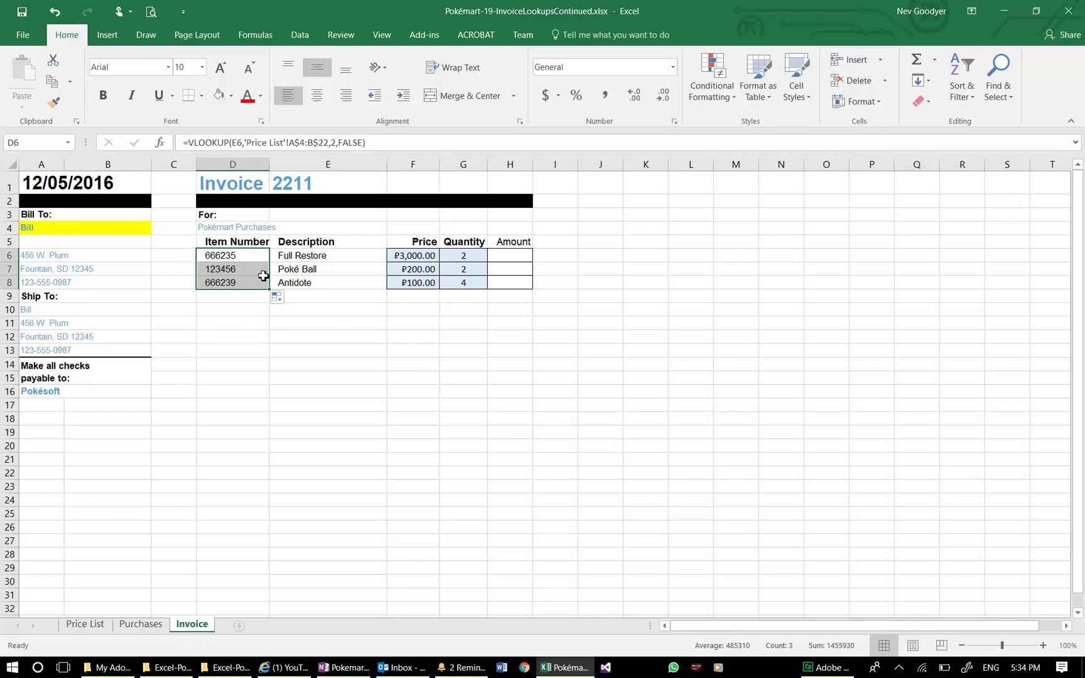
{"action": "left_click", "coordinate": [249, 268]}
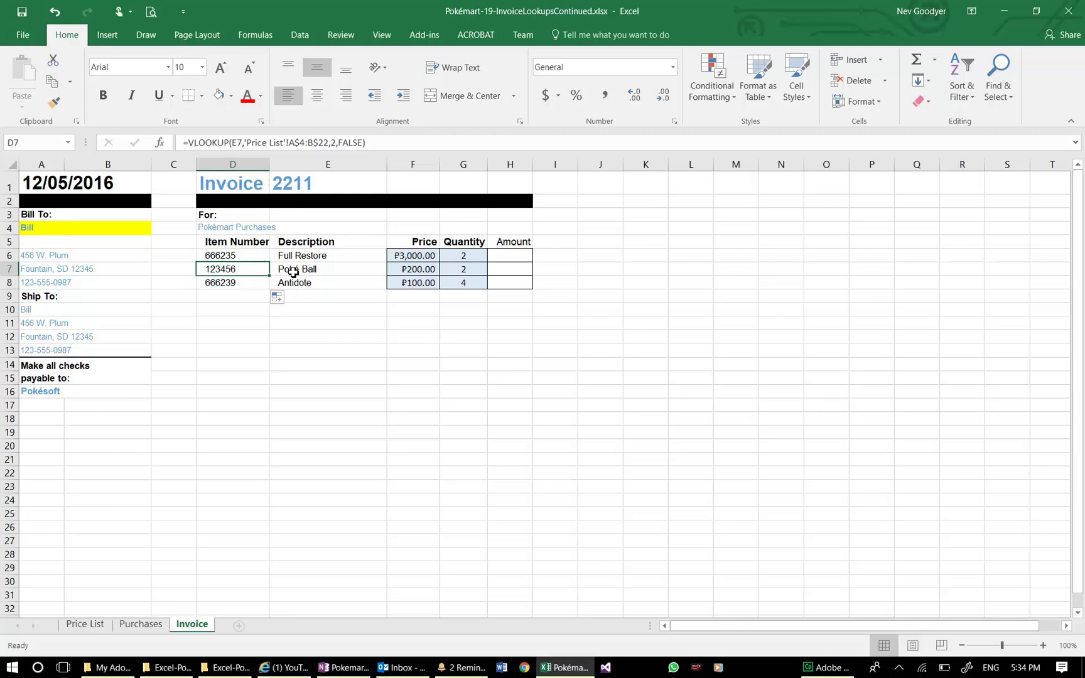
{"action": "left_click", "coordinate": [259, 286]}
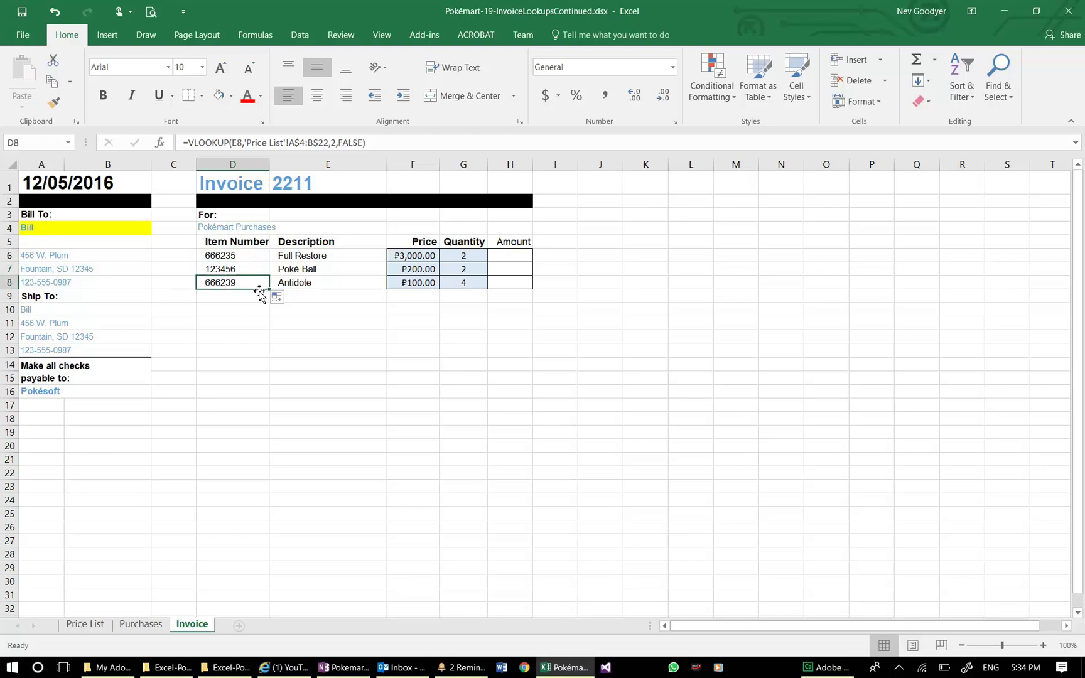
{"action": "left_click", "coordinate": [85, 623]}
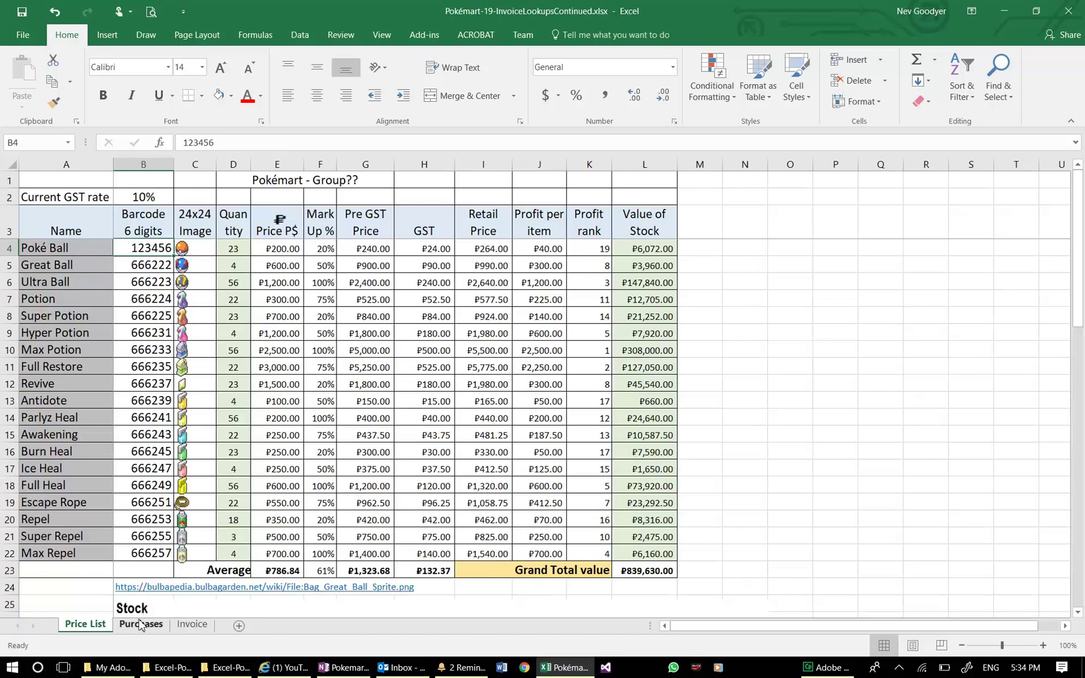
{"action": "left_click", "coordinate": [192, 624]}
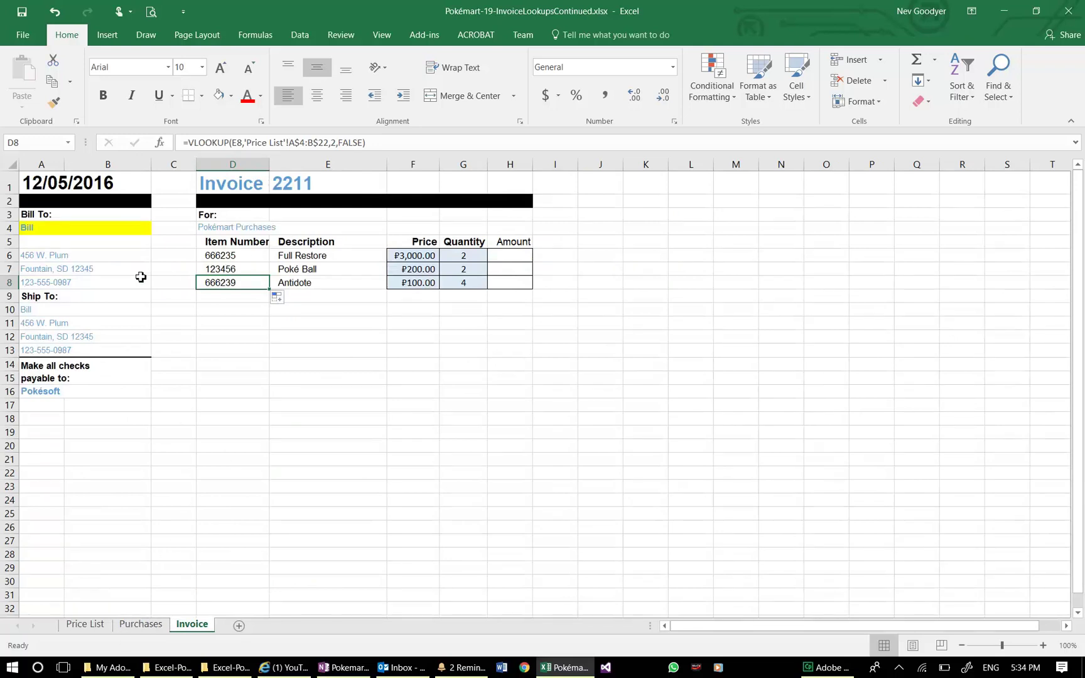
Calculate the Amount in H6 as quantity times price with =G6*F6 and fill it down to H8.
{"action": "left_click", "coordinate": [520, 259]}
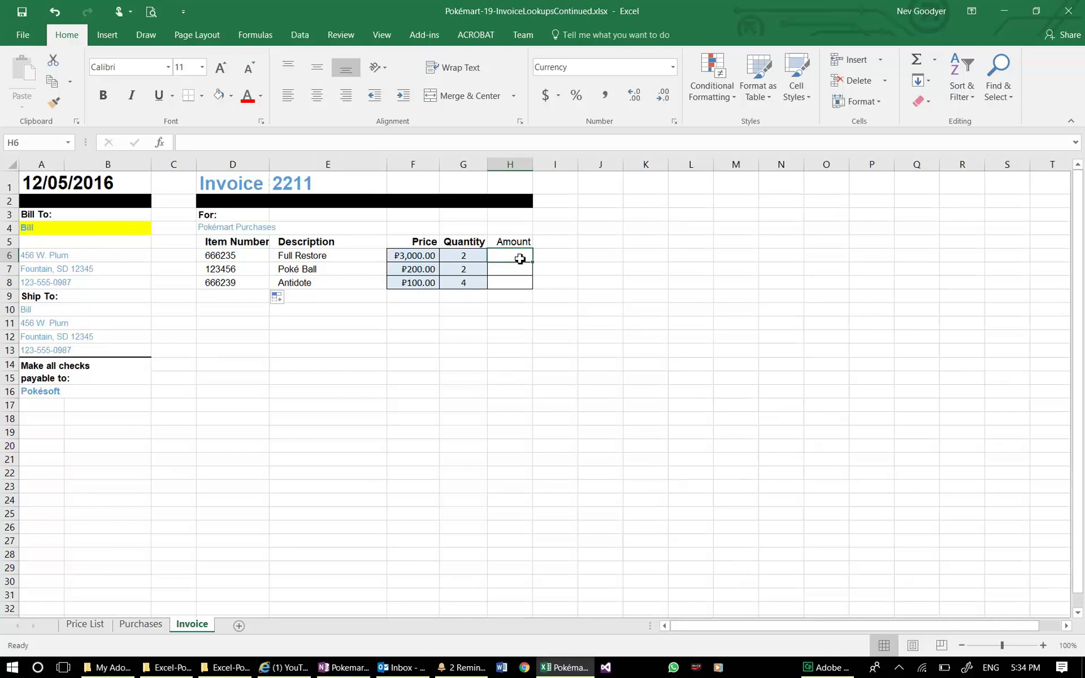
{"action": "type", "text": "="}
{"action": "left_click", "coordinate": [476, 258]}
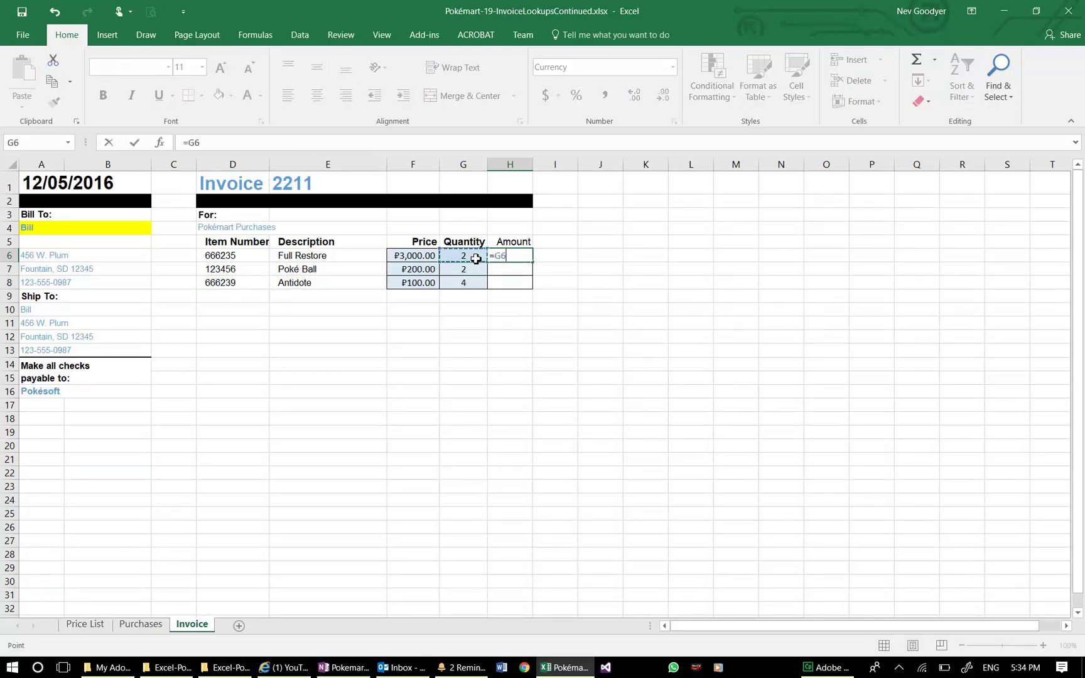
{"action": "type", "text": "*"}
{"action": "left_click", "coordinate": [407, 263]}
{"action": "key", "text": "Return"}
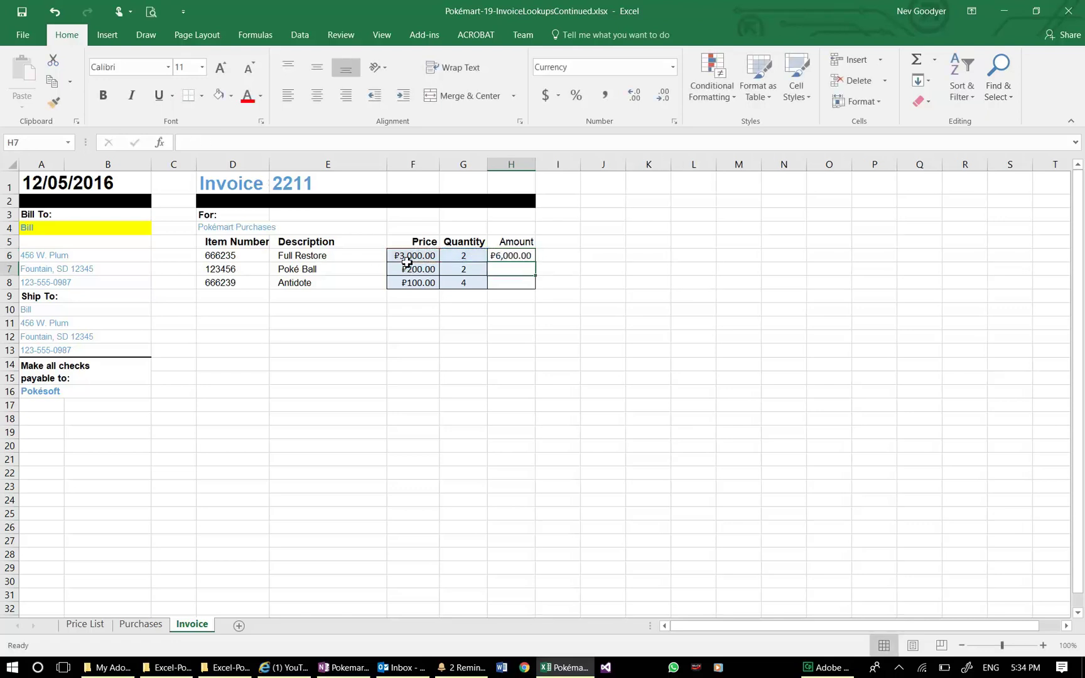
{"action": "left_click", "coordinate": [518, 257]}
{"action": "left_click_drag", "start_coordinate": [535, 262], "coordinate": [537, 289]}
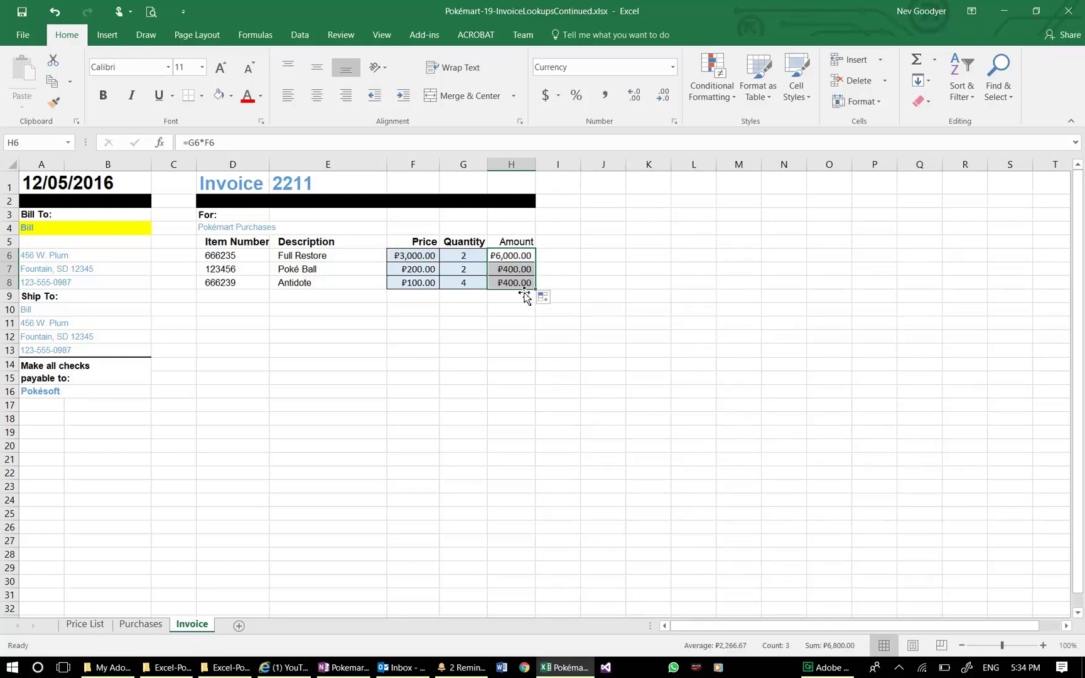
Total the invoice amounts in H13 with a SUM of H6:H12.
{"action": "left_click", "coordinate": [520, 352]}
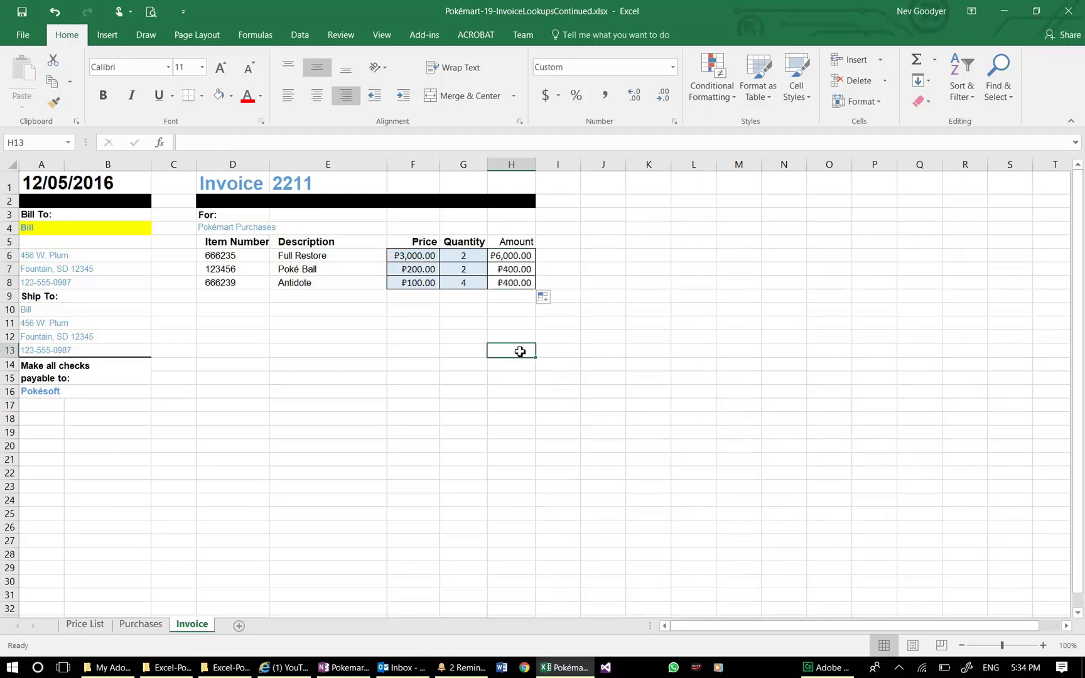
{"action": "type", "text": "=sum"}
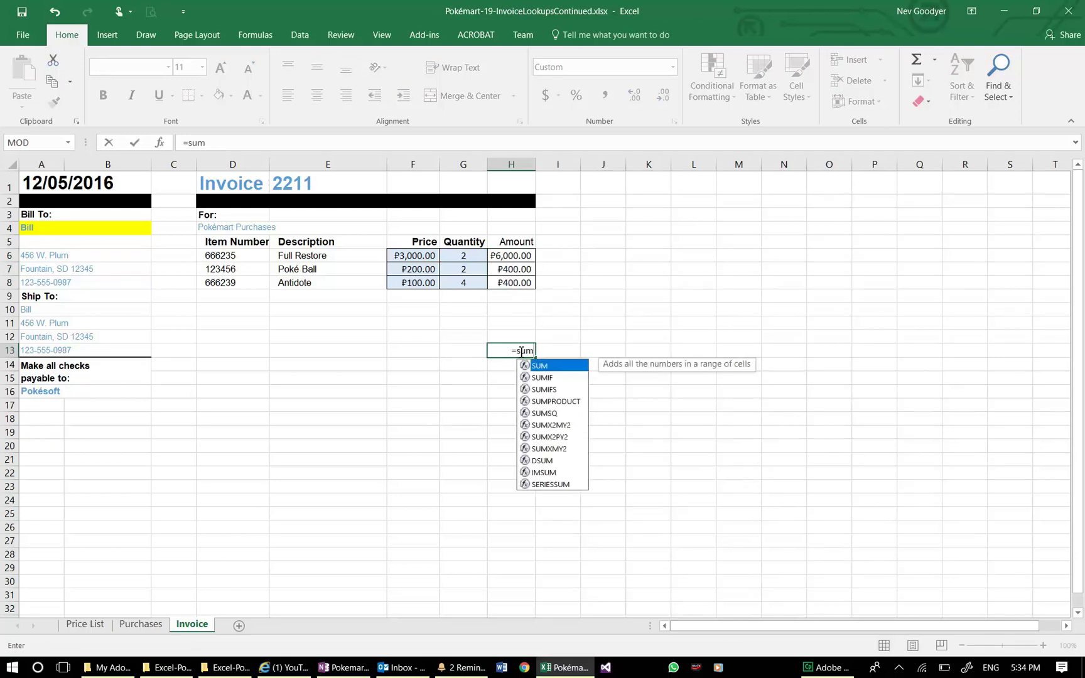
{"action": "key", "text": "Tab"}
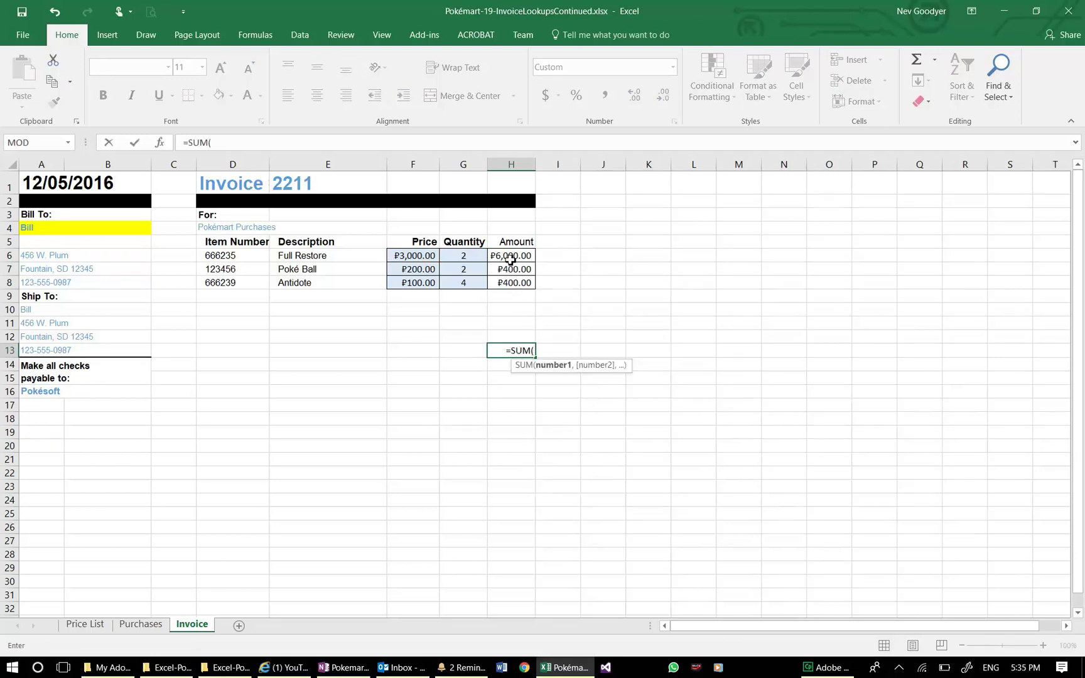
{"action": "left_click_drag", "start_coordinate": [516, 258], "coordinate": [521, 337]}
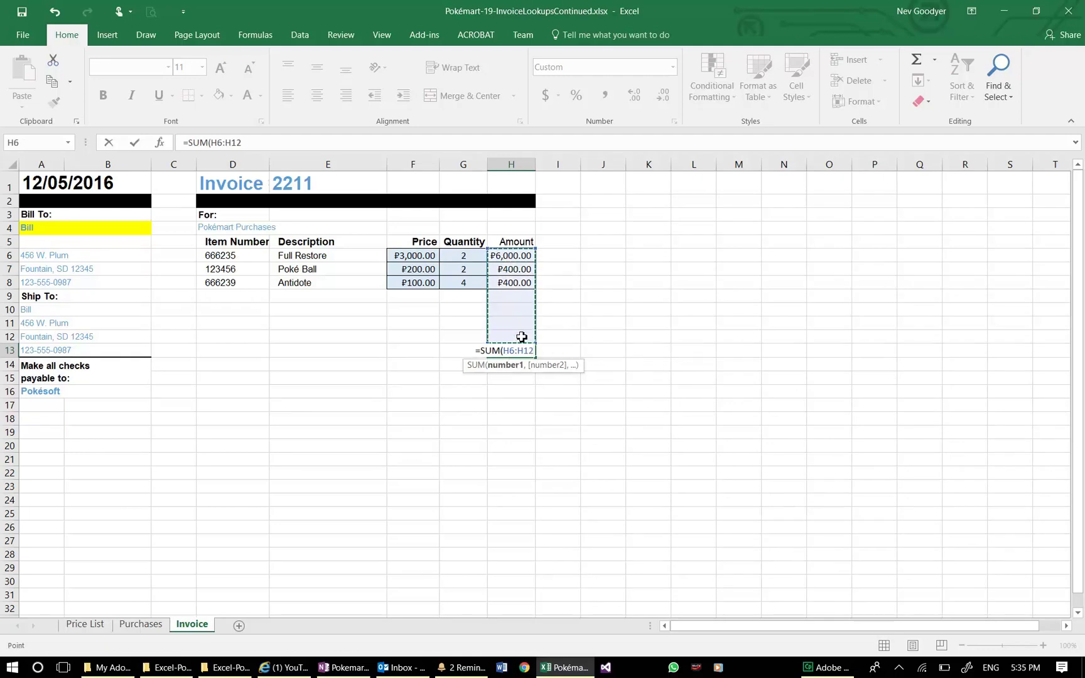
{"action": "key", "text": "Return"}
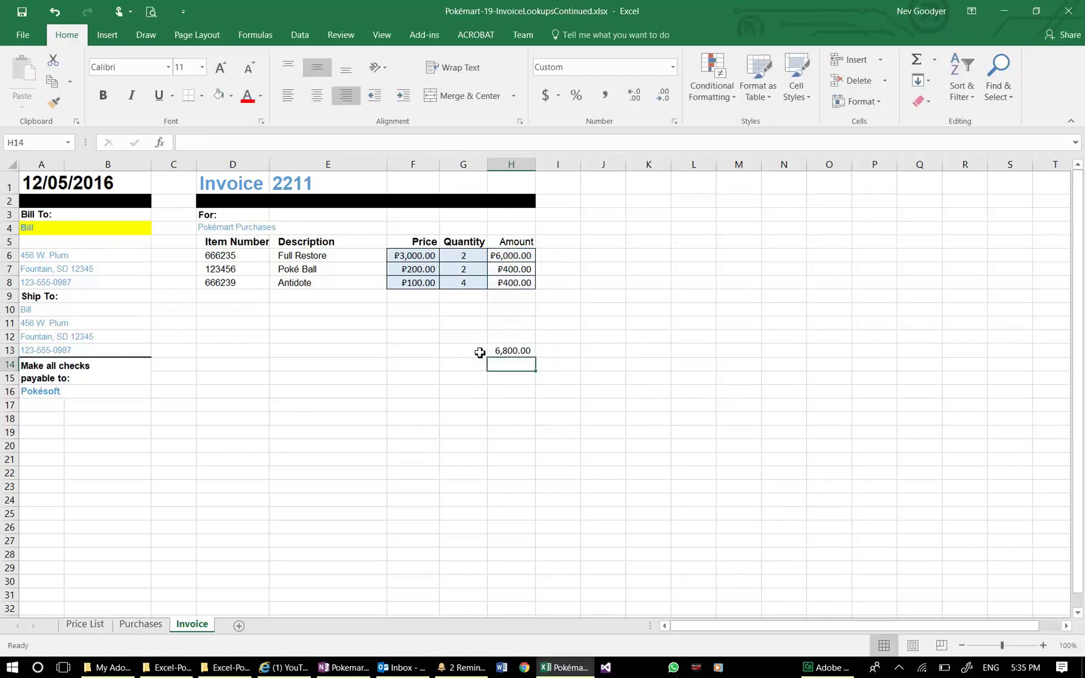
{"action": "left_click", "coordinate": [509, 351]}
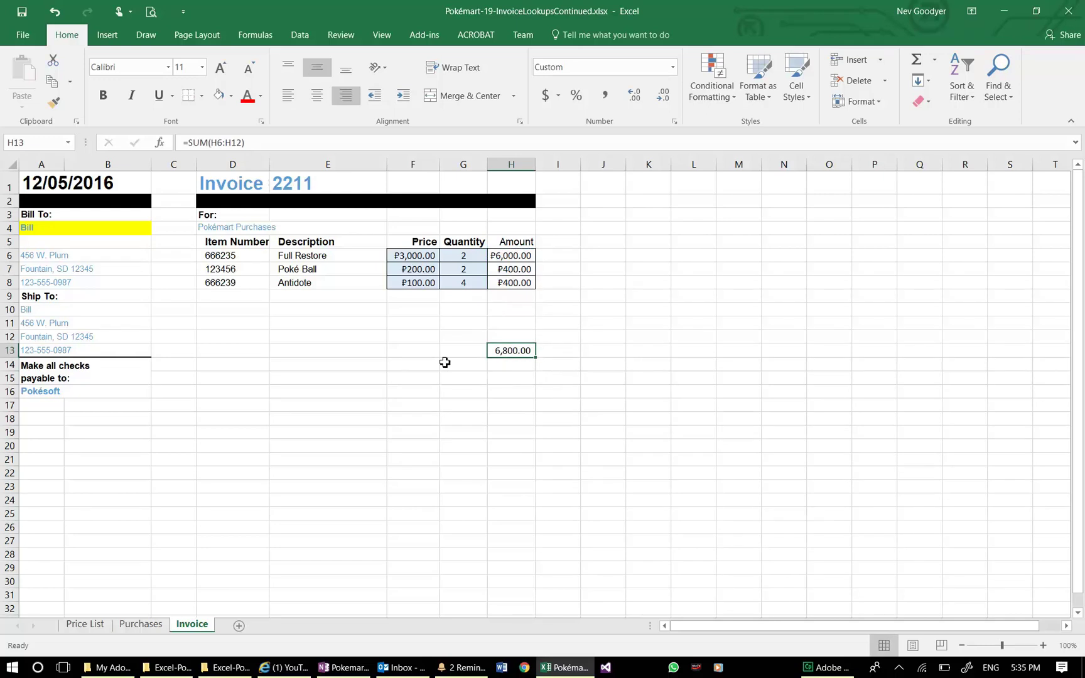
Try to enter the label Grand Total in F13 and then in G13, cancelling both entries.
{"action": "left_click", "coordinate": [425, 353]}
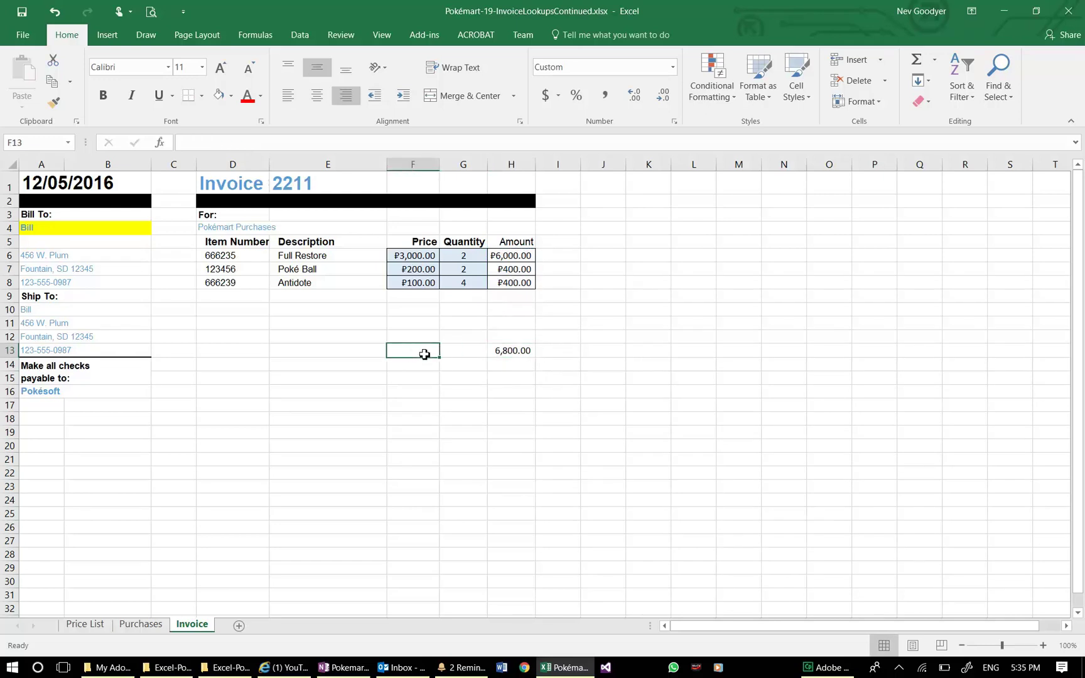
{"action": "type", "text": "Grand Tota"}
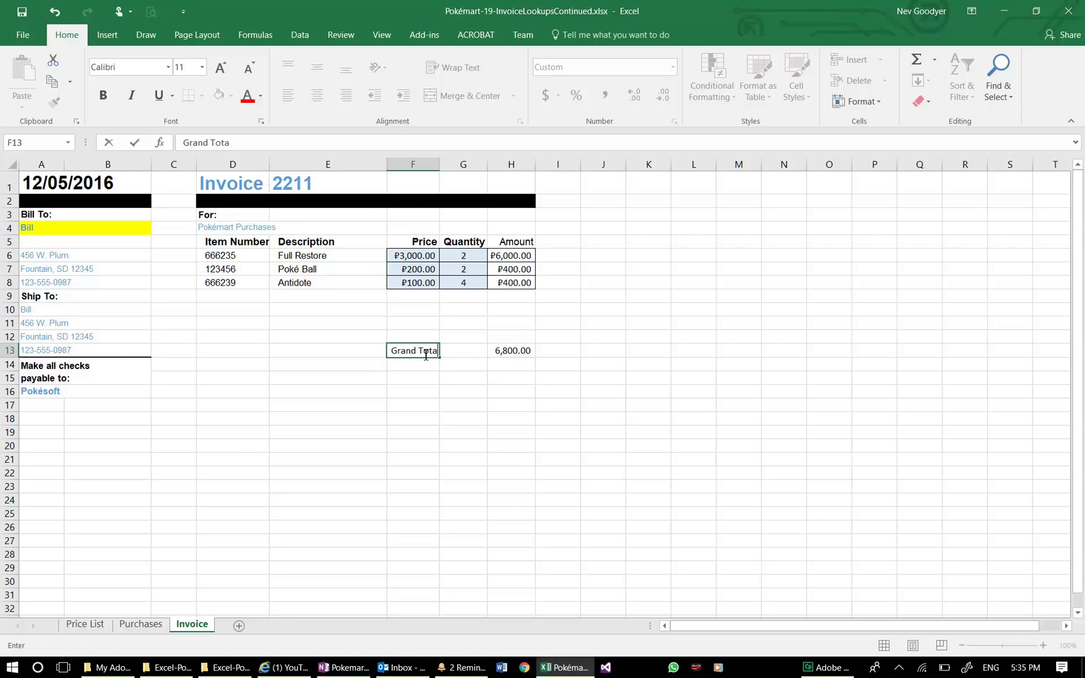
{"action": "type", "text": "l"}
{"action": "key", "text": "Return"}
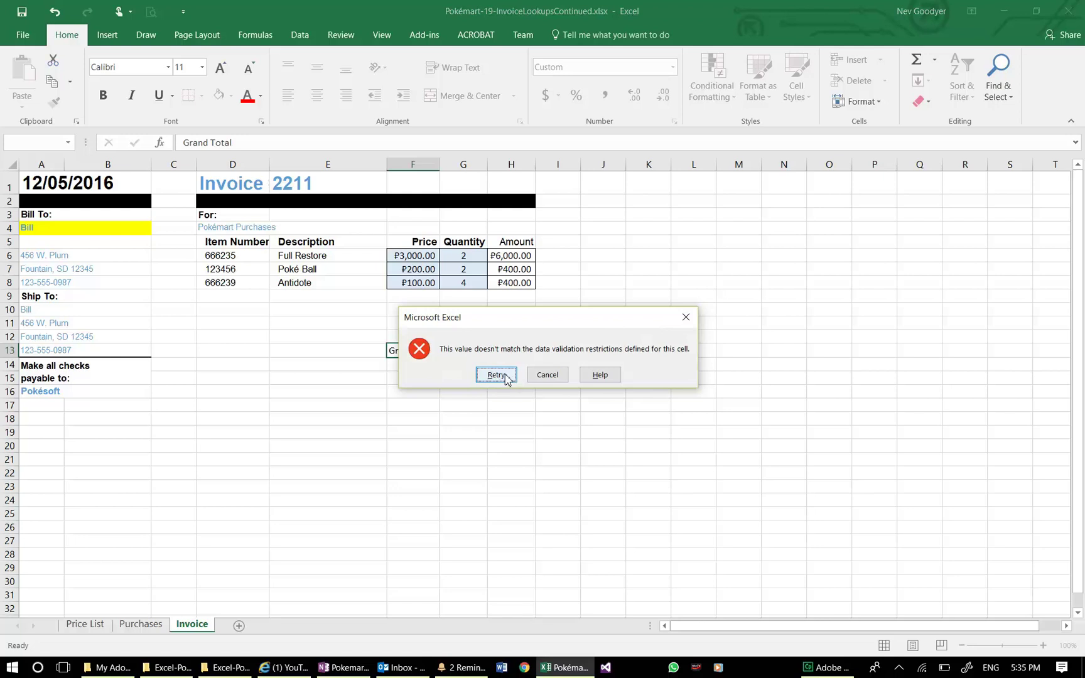
{"action": "left_click", "coordinate": [551, 375]}
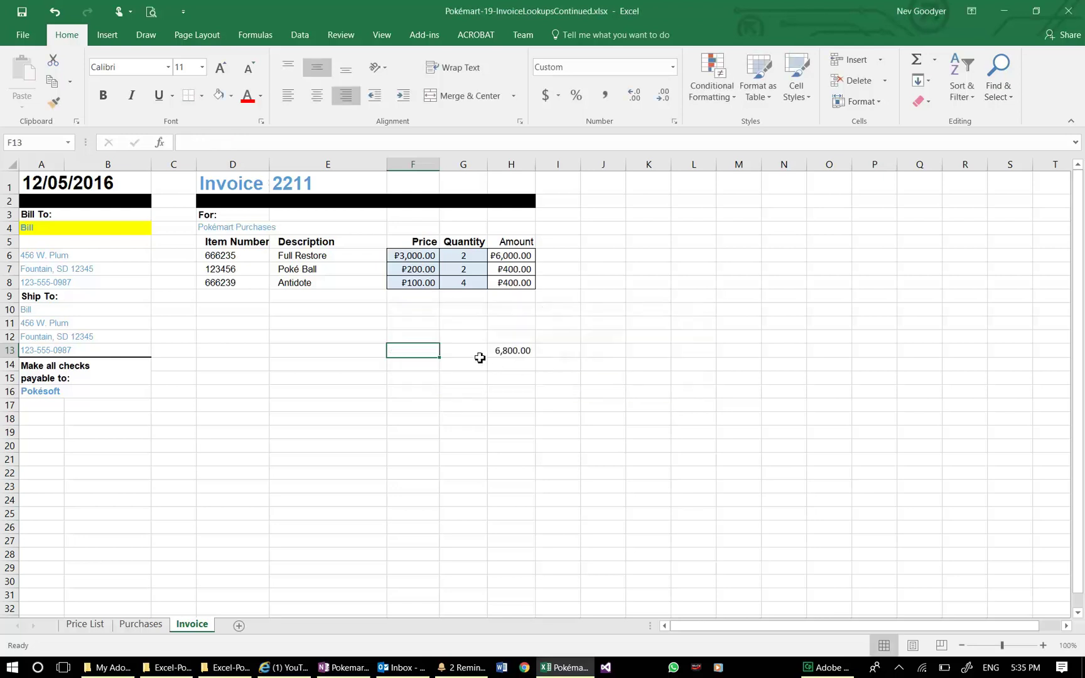
{"action": "left_click", "coordinate": [465, 350]}
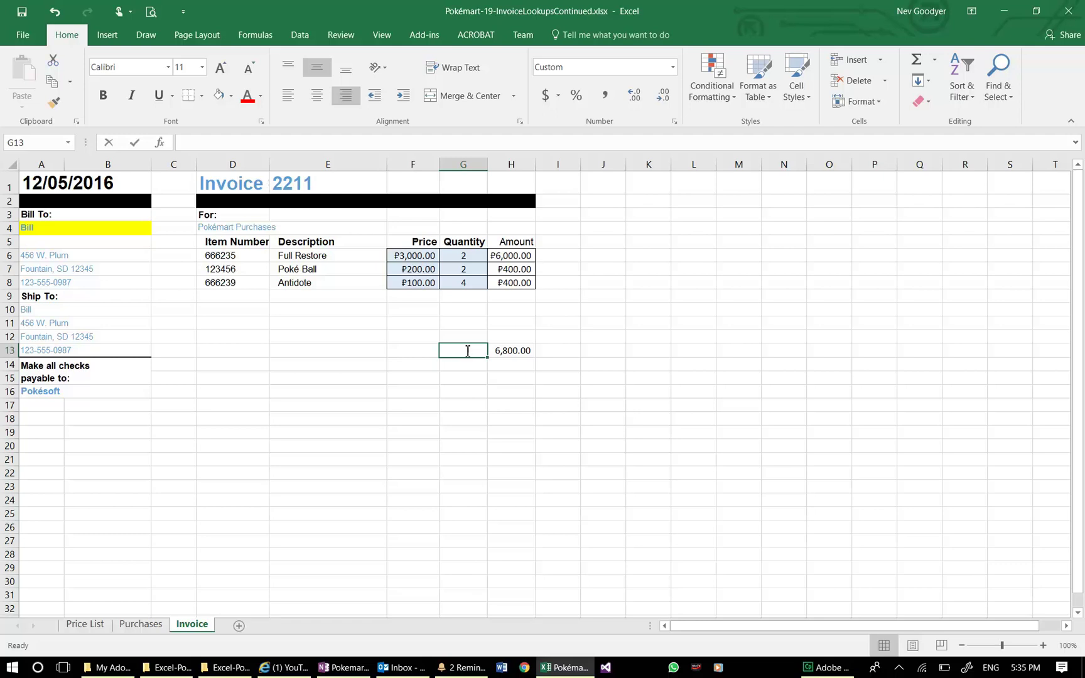
{"action": "type", "text": "Grand Total"}
{"action": "left_click", "coordinate": [467, 351]}
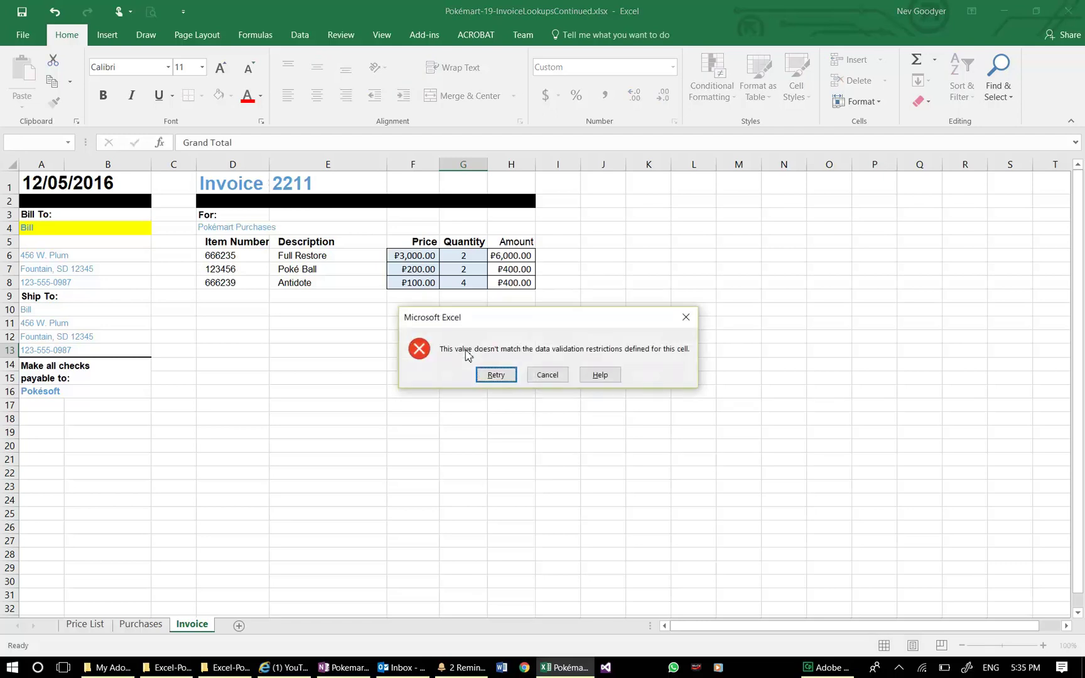
{"action": "left_click", "coordinate": [547, 375]}
{"action": "left_click", "coordinate": [714, 378]}
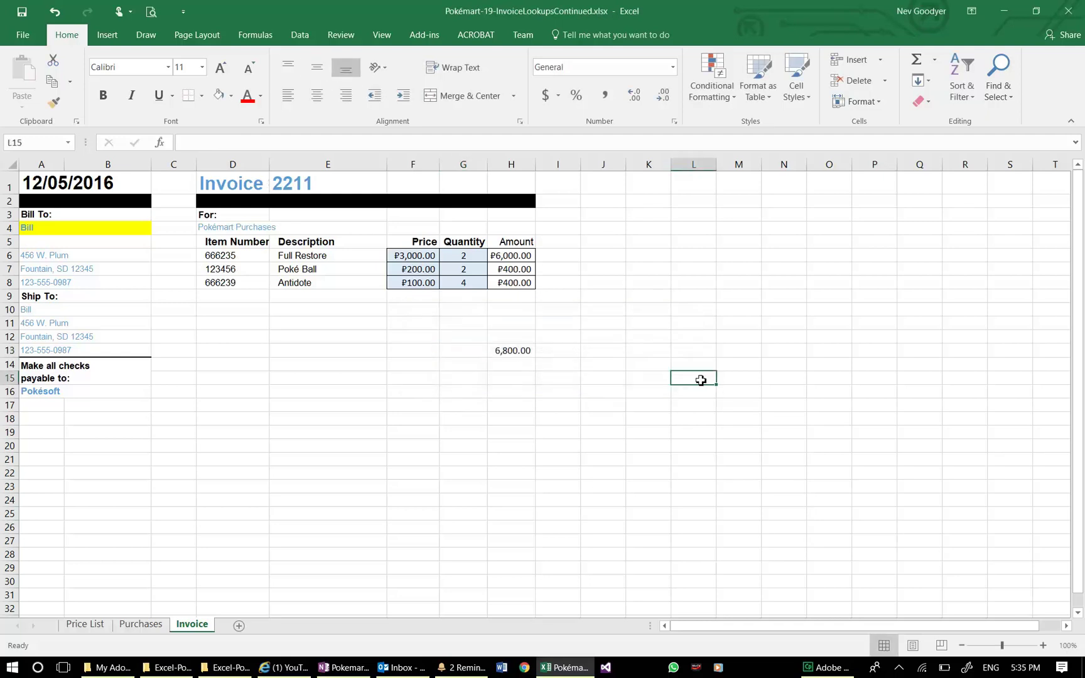
Make the invoice total in H13 bold.
{"action": "left_click", "coordinate": [461, 352]}
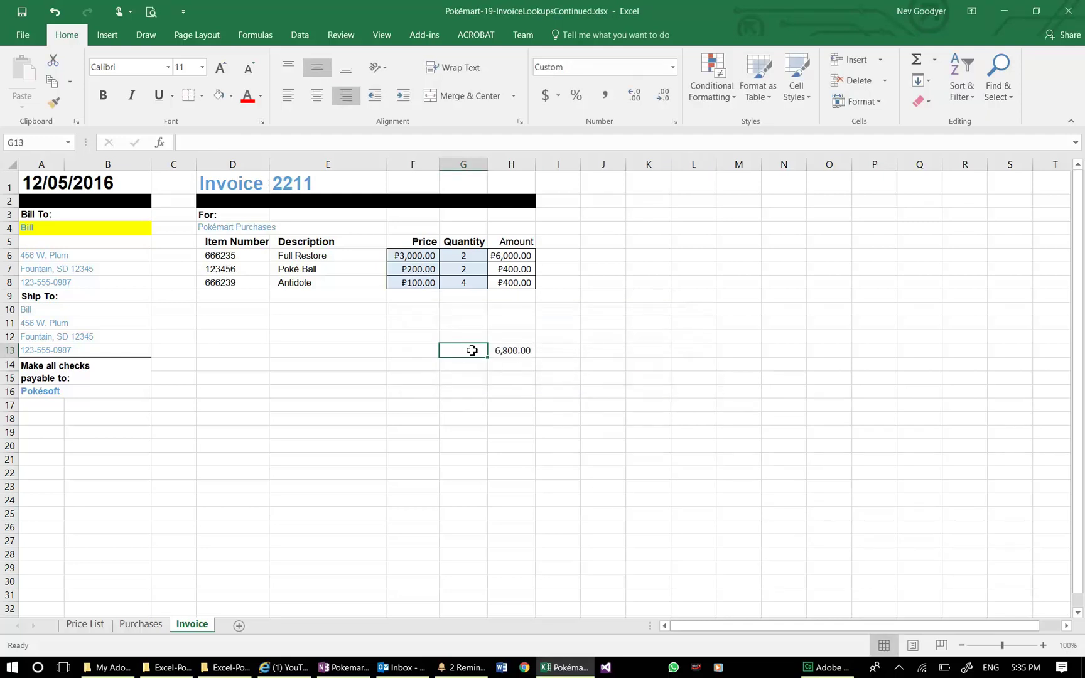
{"action": "left_click", "coordinate": [501, 351]}
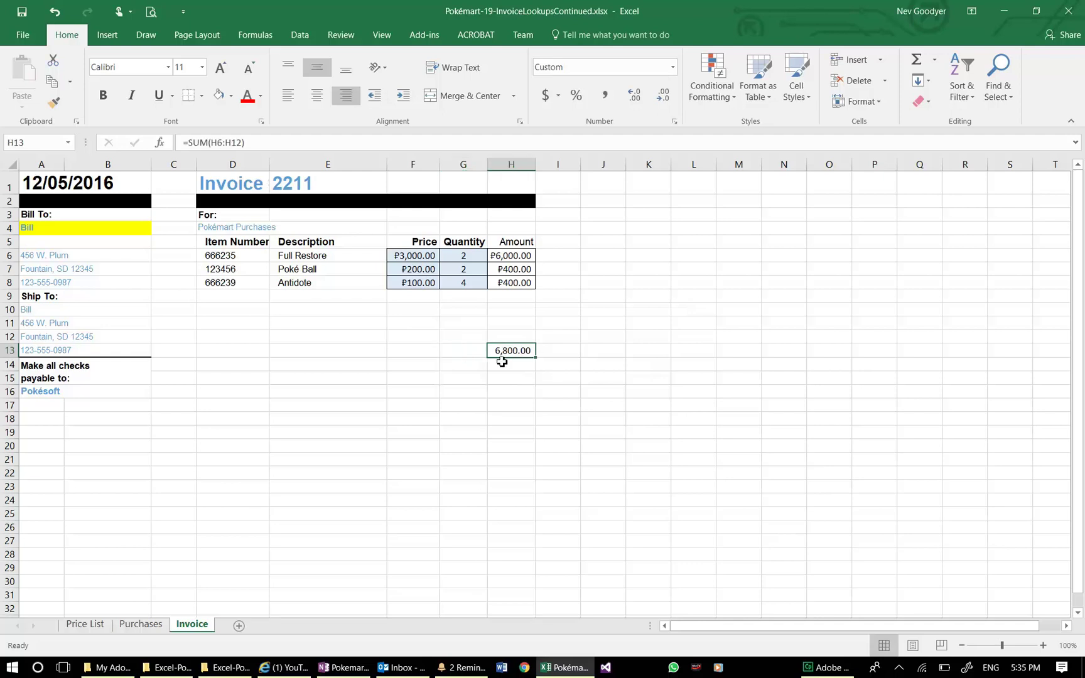
{"action": "left_click", "coordinate": [103, 95]}
{"action": "left_click", "coordinate": [530, 420]}
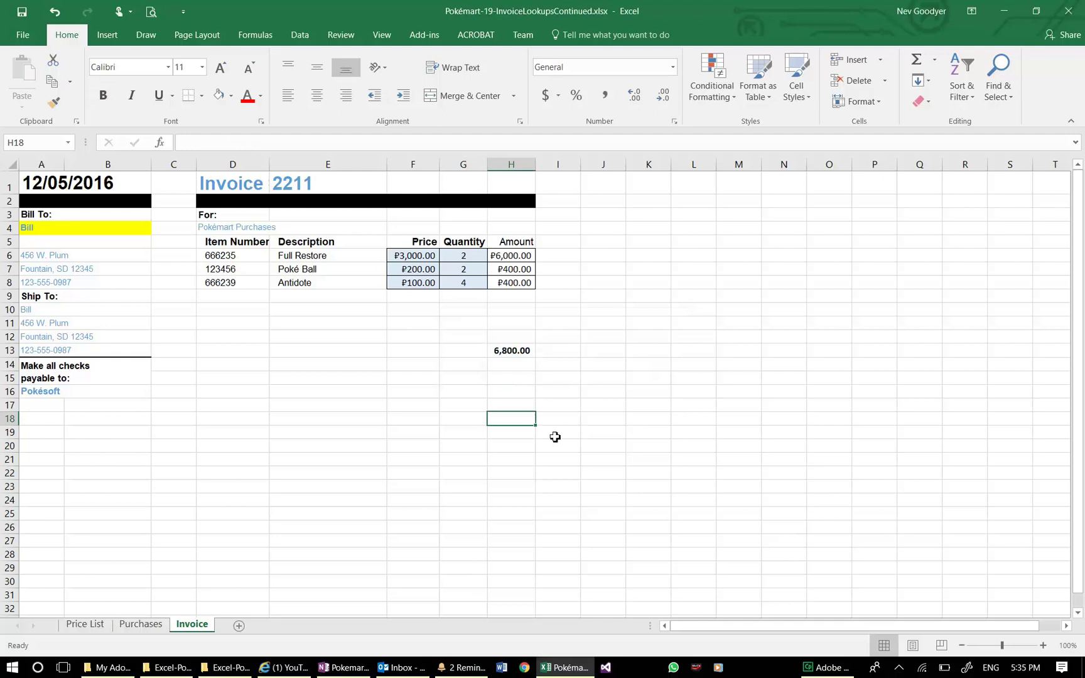